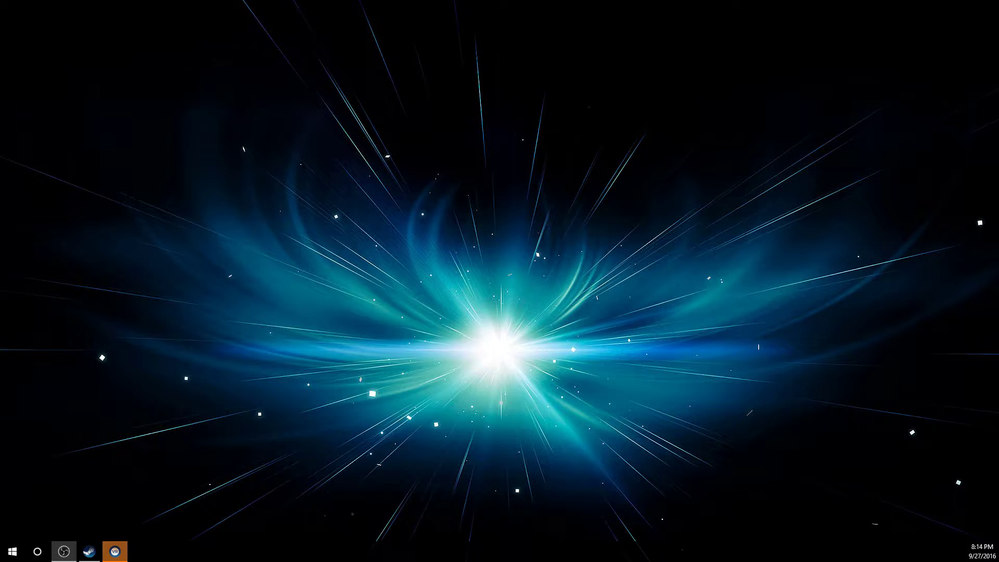
Step: Switch to Steam and open the local files folder of Ping Pong Waves VR from its properties
key("alt+Tab")
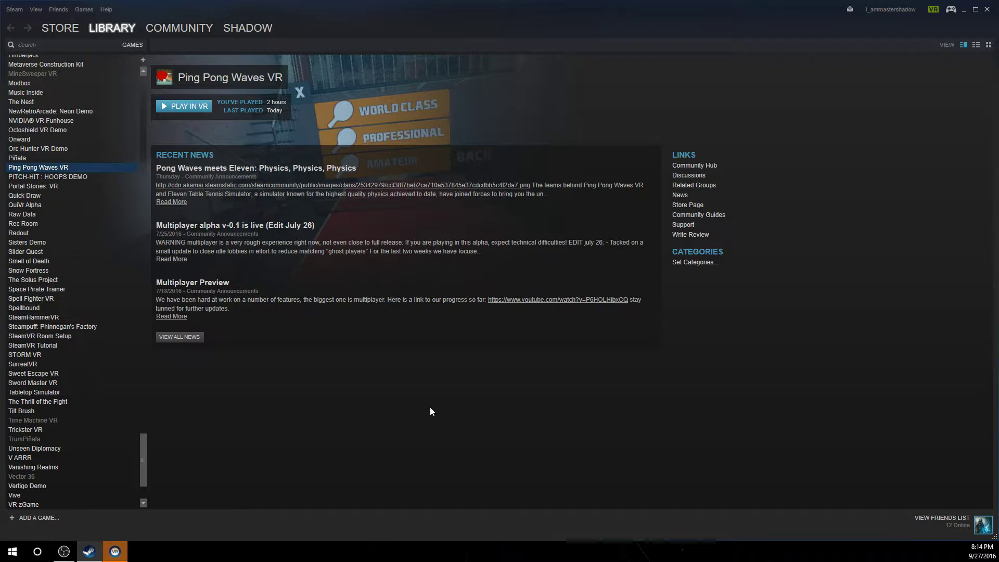
right_click(87, 166)
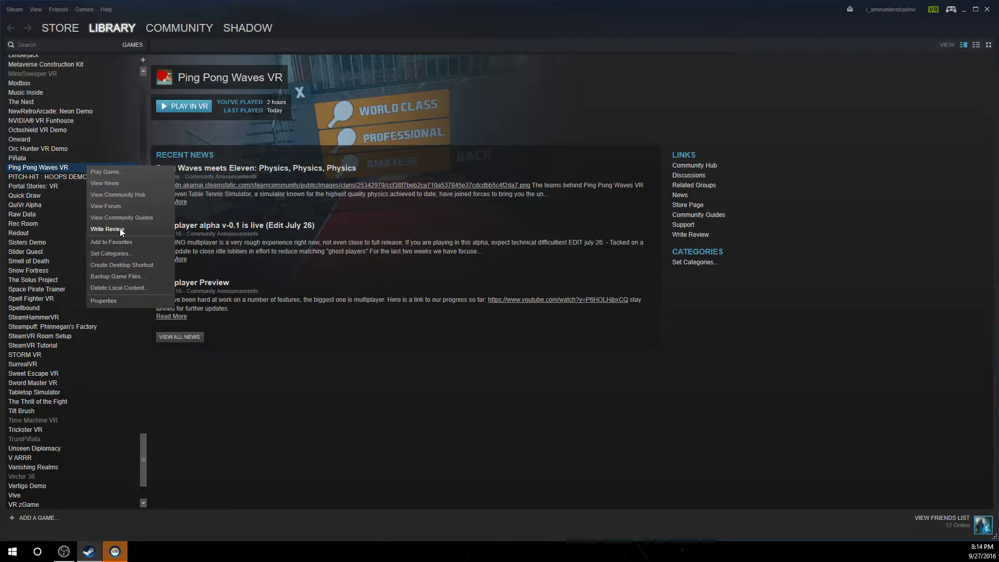
left_click(133, 299)
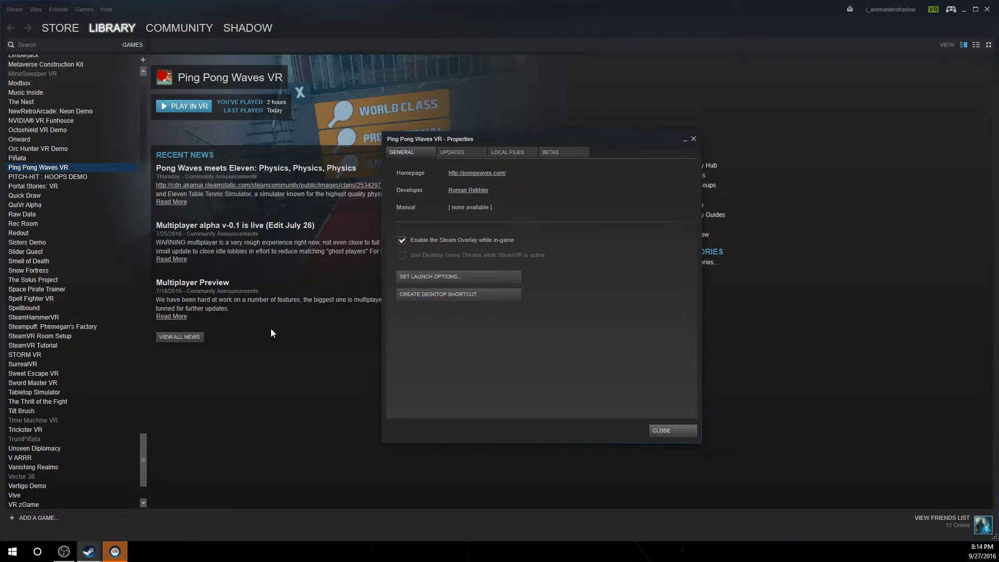
left_click(506, 151)
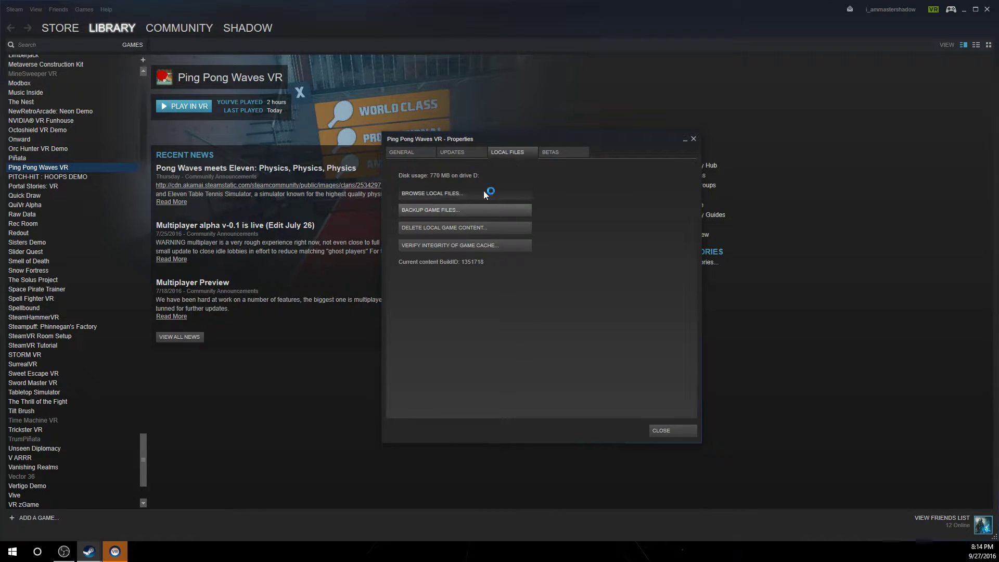
left_click(483, 191)
Step: Run pong_waves_vr.exe with the existing 800 x 600 windowed configuration, and close the game window
left_click(445, 205)
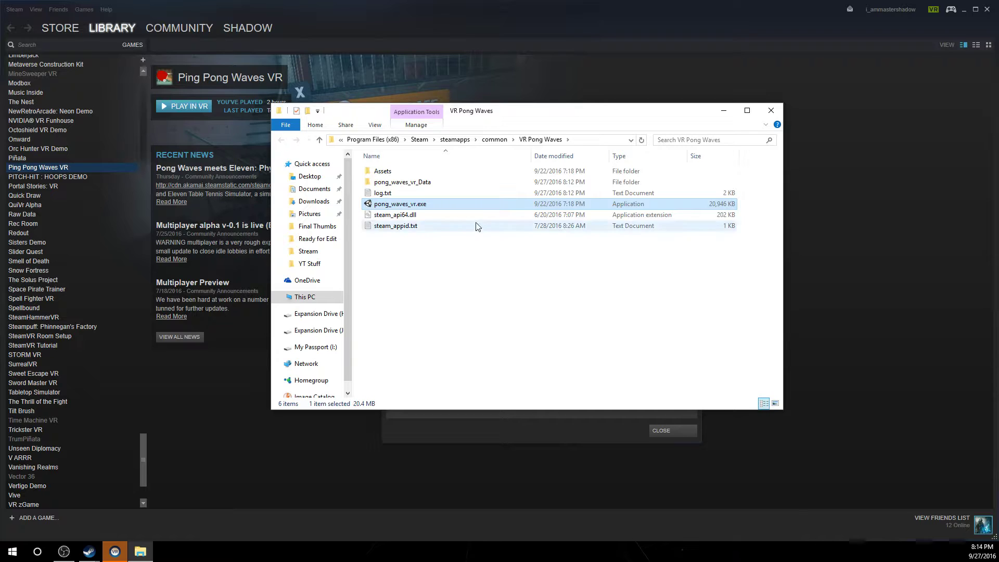
double_click(443, 205)
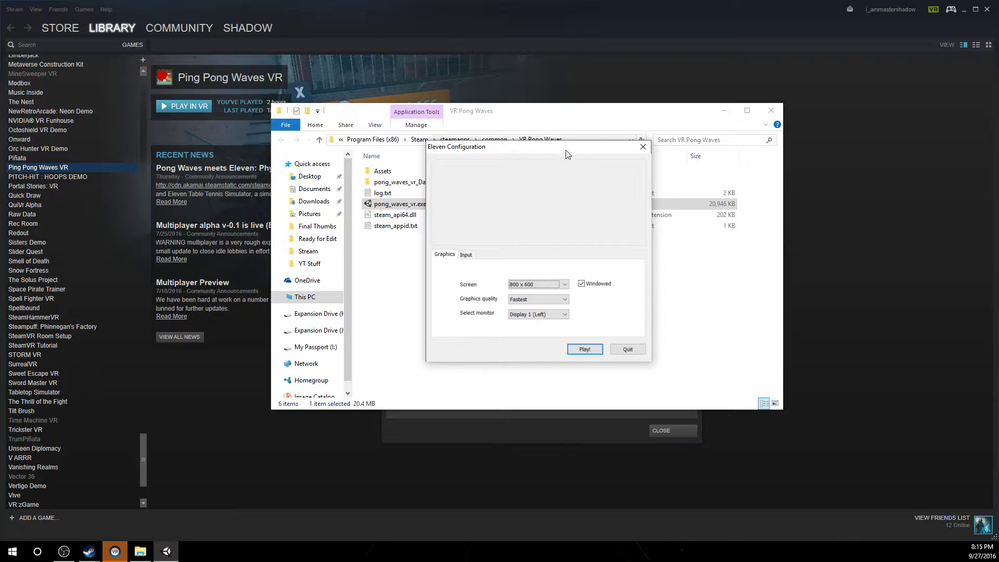
left_click_drag(567, 150, 548, 160)
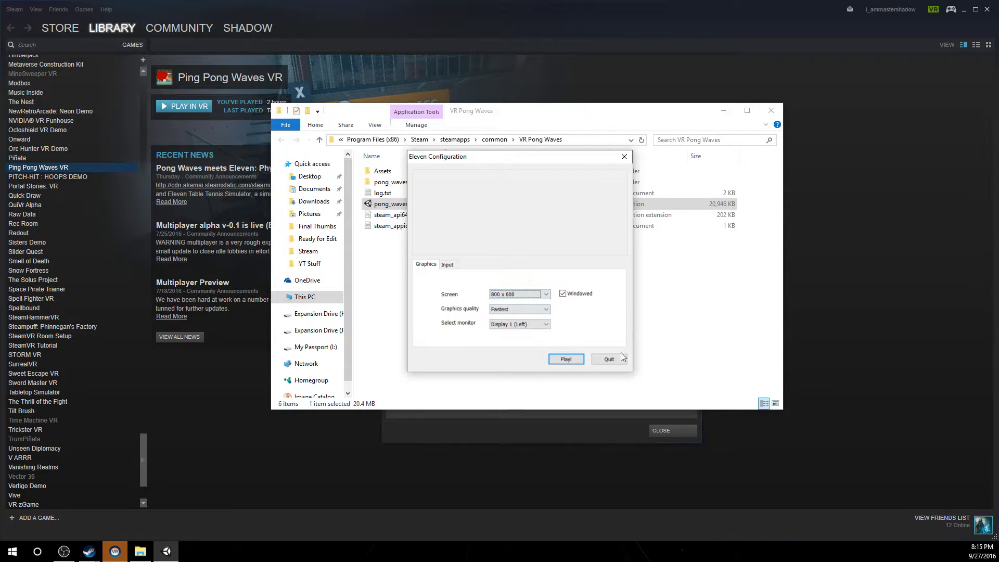
left_click(567, 360)
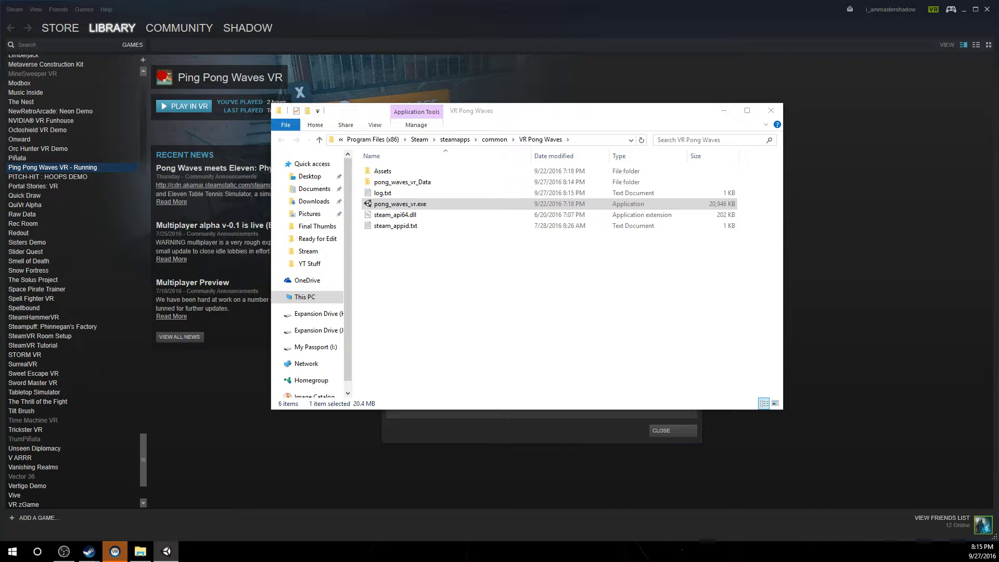
left_click_drag(683, 171, 575, 134)
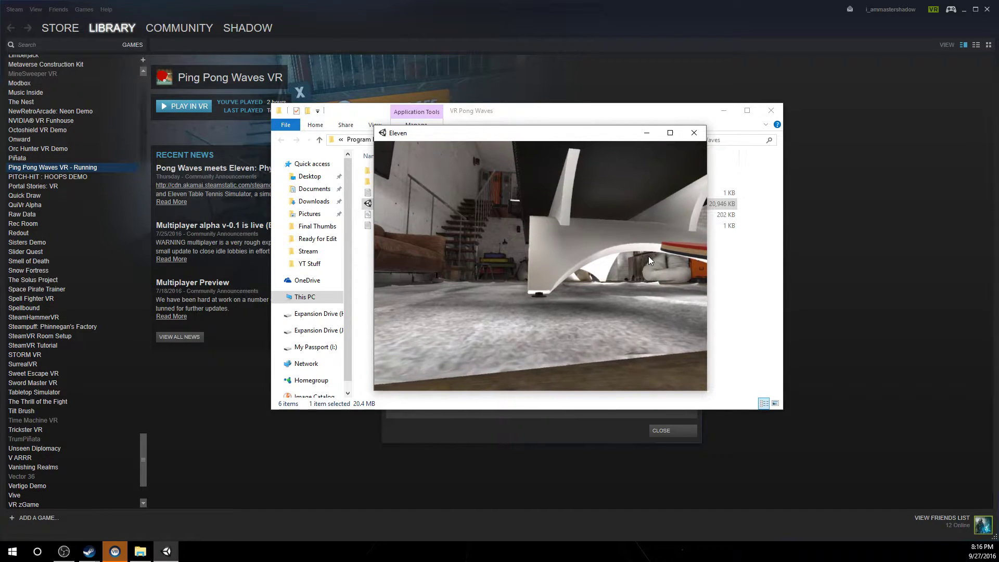
left_click(694, 132)
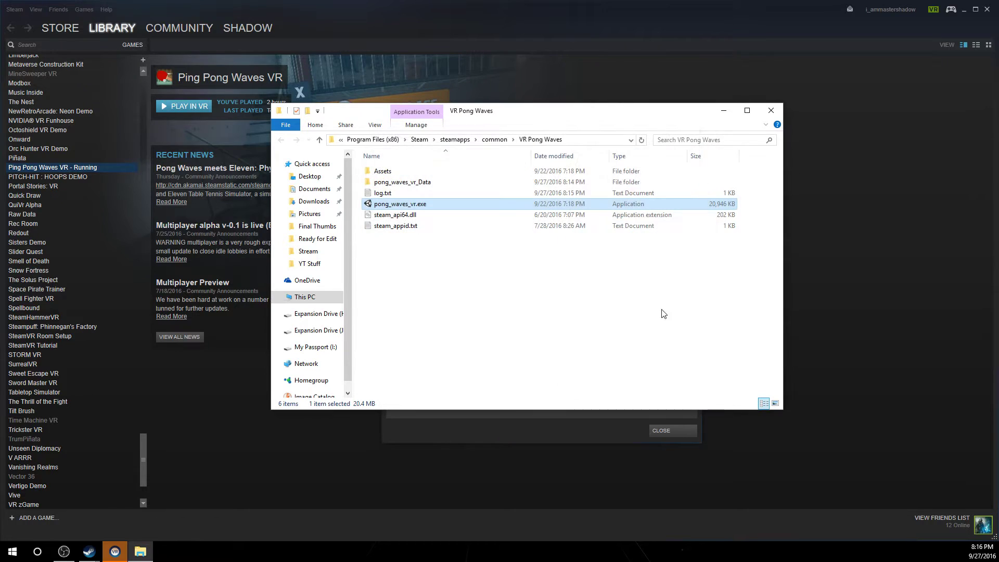
Step: Relaunch pong_waves_vr.exe at 1920 x 1080 with Fantastic graphics quality and bring the game window fully into view
double_click(409, 206)
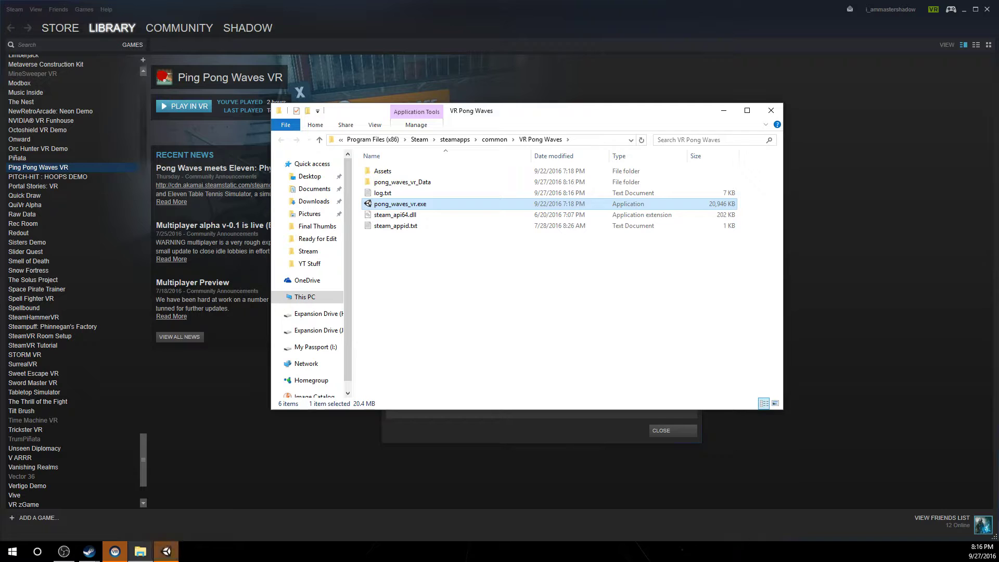
left_click_drag(747, 229, 510, 144)
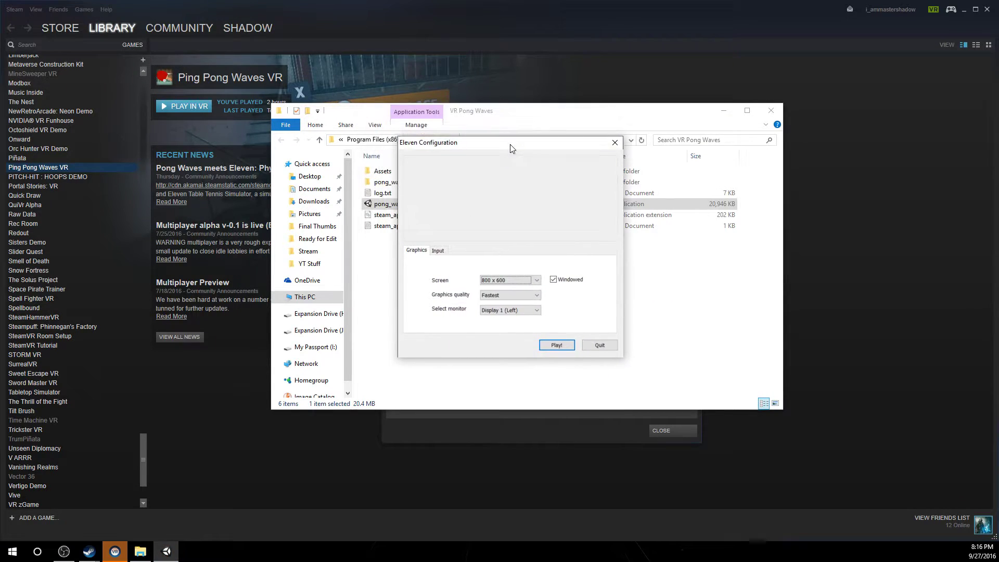
left_click(536, 280)
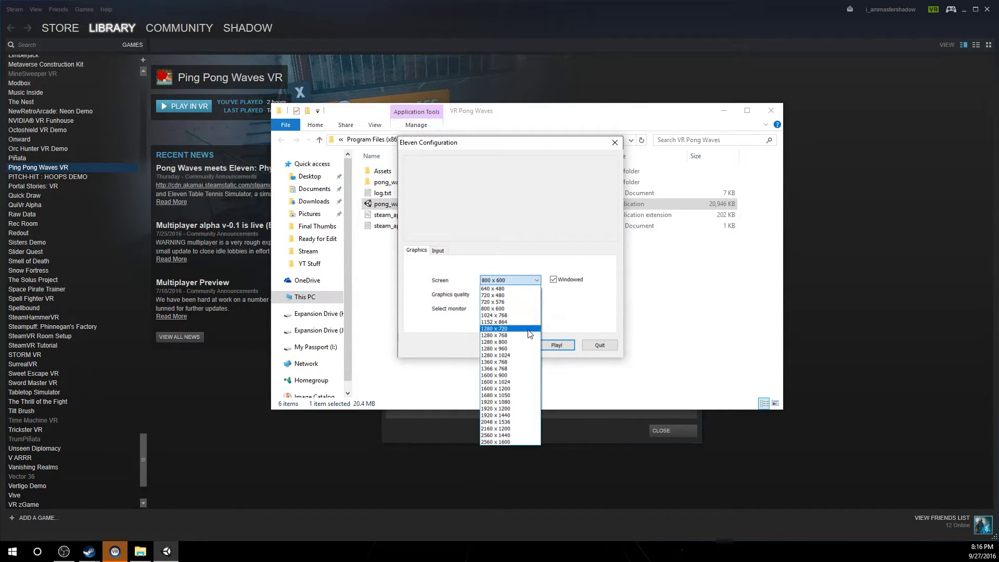
left_click(515, 402)
left_click(535, 295)
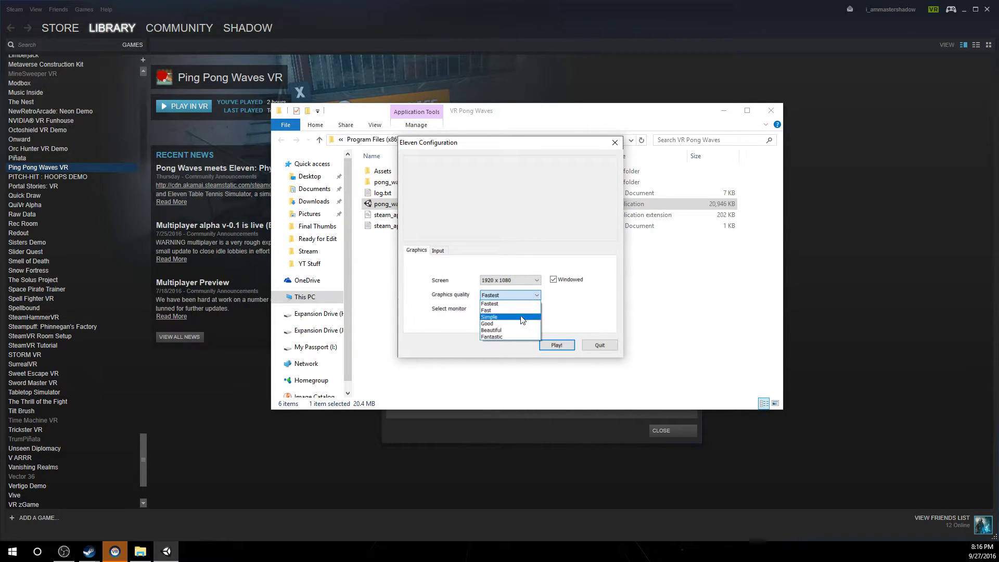
left_click(491, 336)
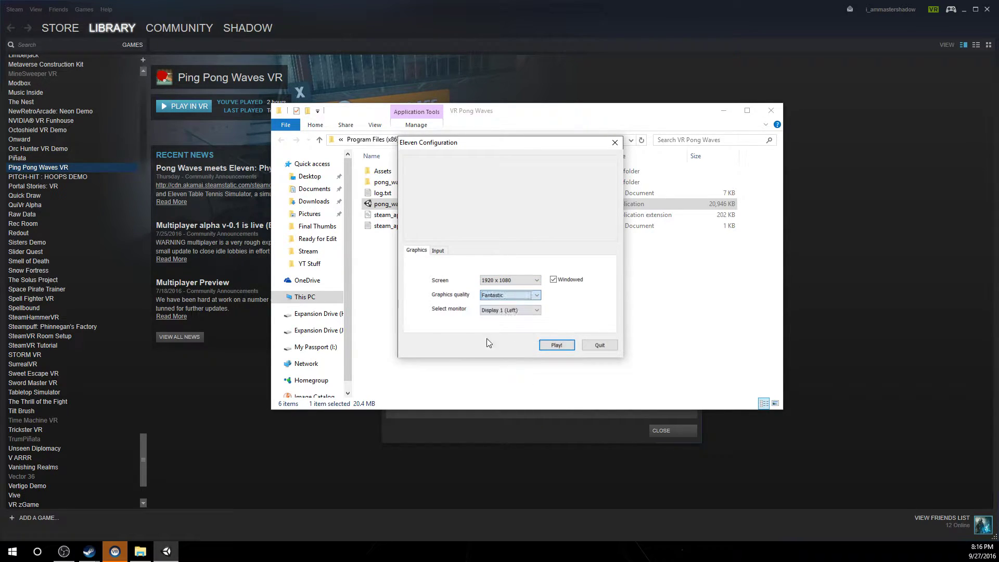
left_click(557, 345)
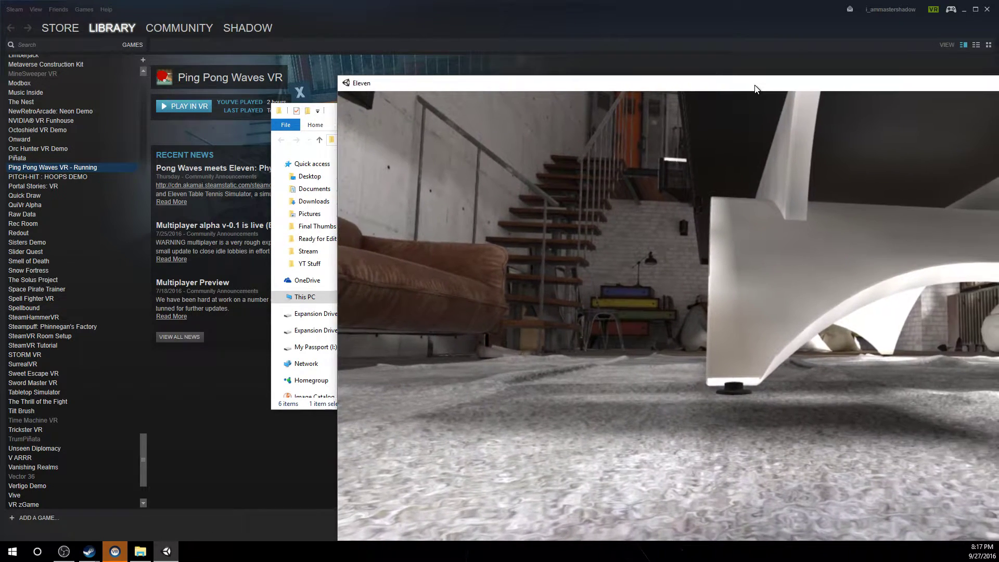
left_click_drag(755, 88, 533, 48)
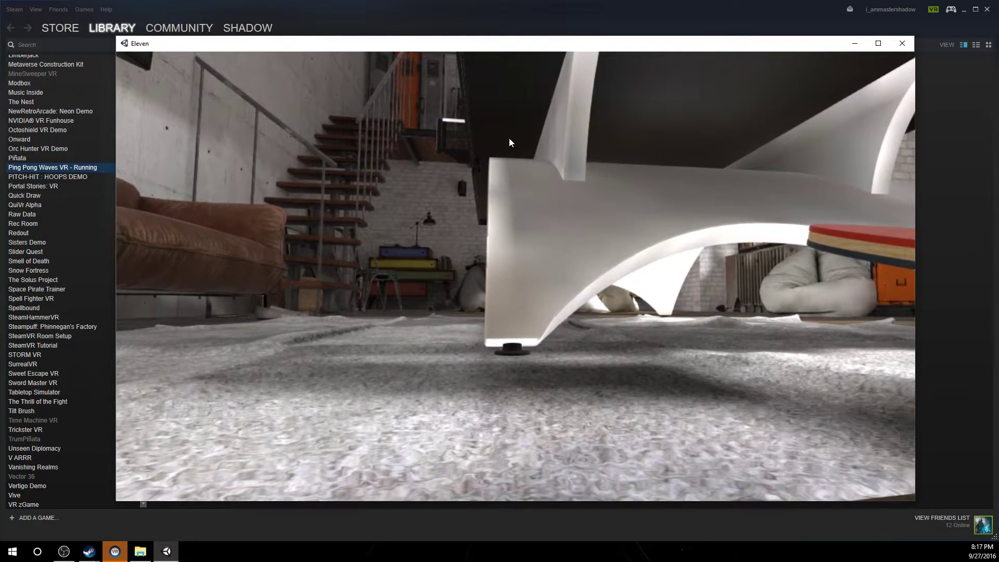
left_click_drag(499, 44, 494, 37)
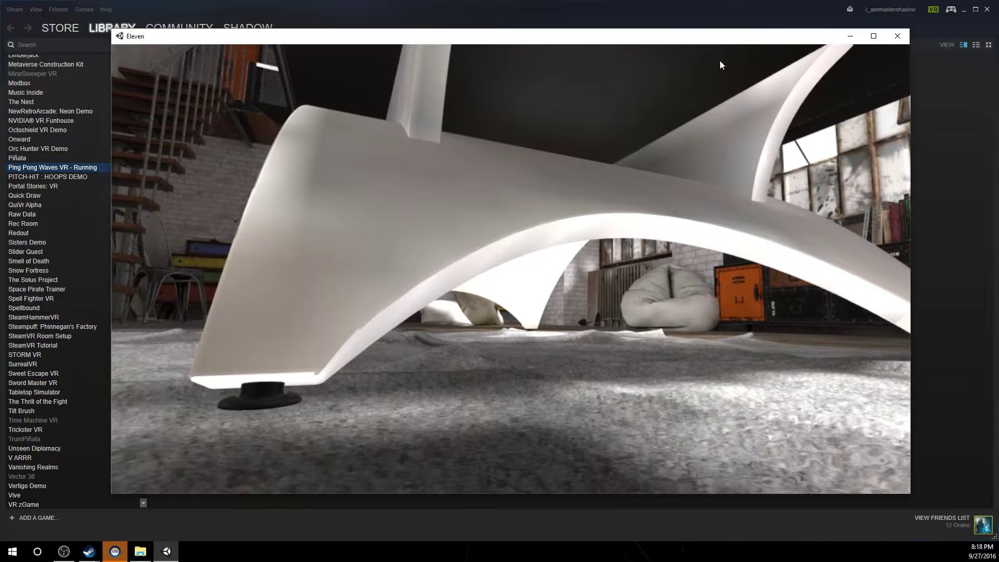
Step: Close the Eleven game window along with the VR Pong Waves folder and the game's properties dialog
left_click(898, 37)
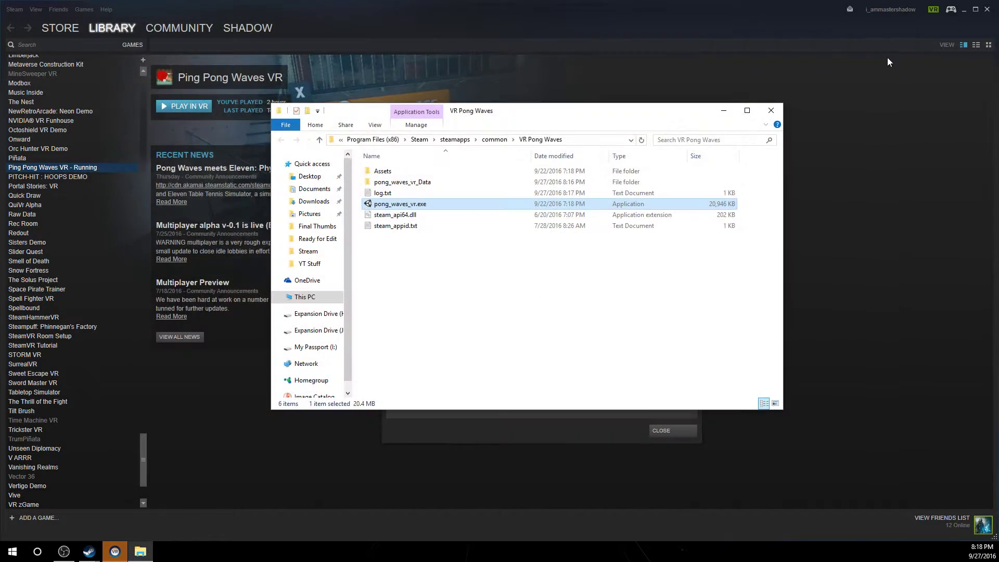
left_click(770, 110)
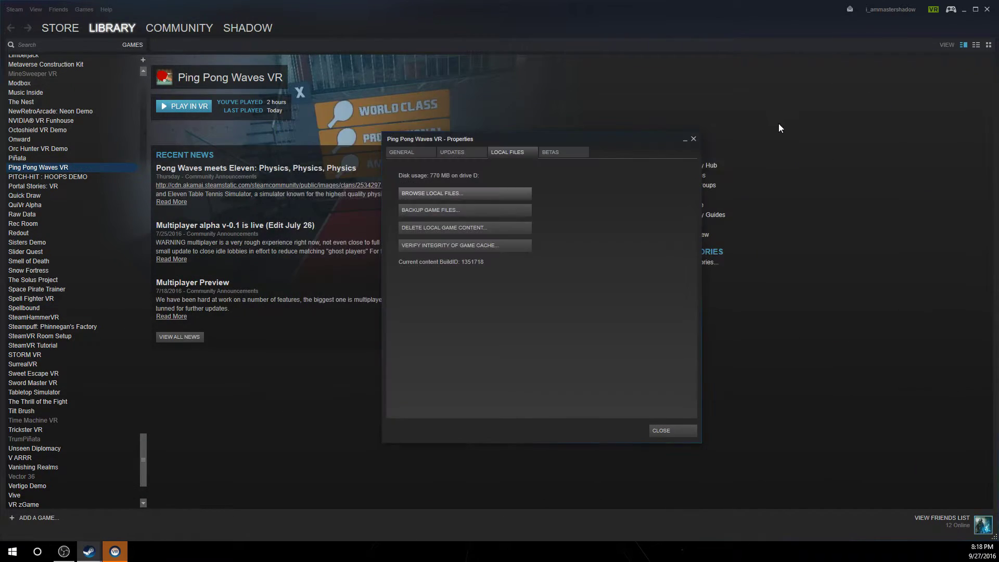
left_click(671, 431)
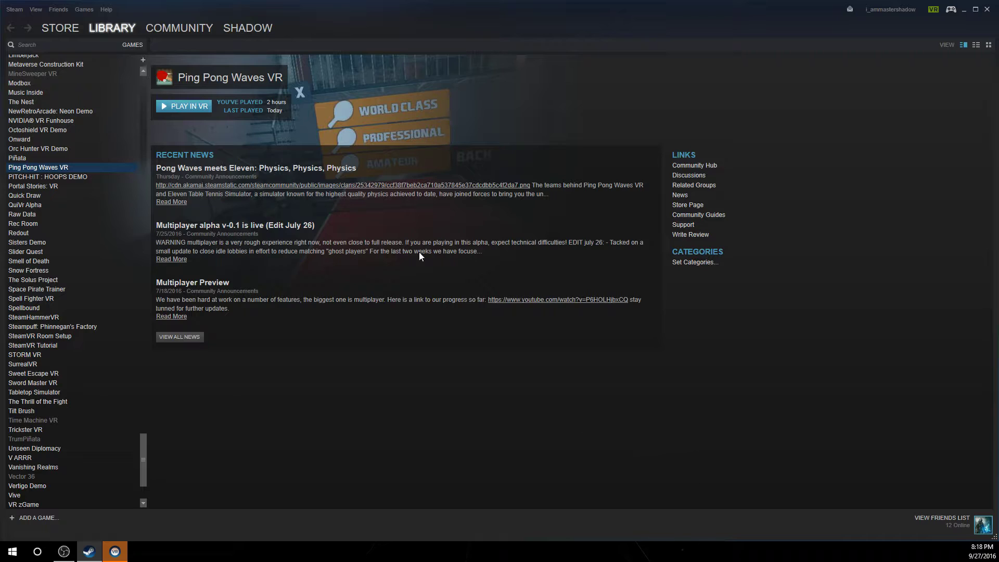
Step: Launch Ping Pong Waves VR from the library with the 1920 x 1080 Fantastic configuration, and close the game window
left_click(182, 105)
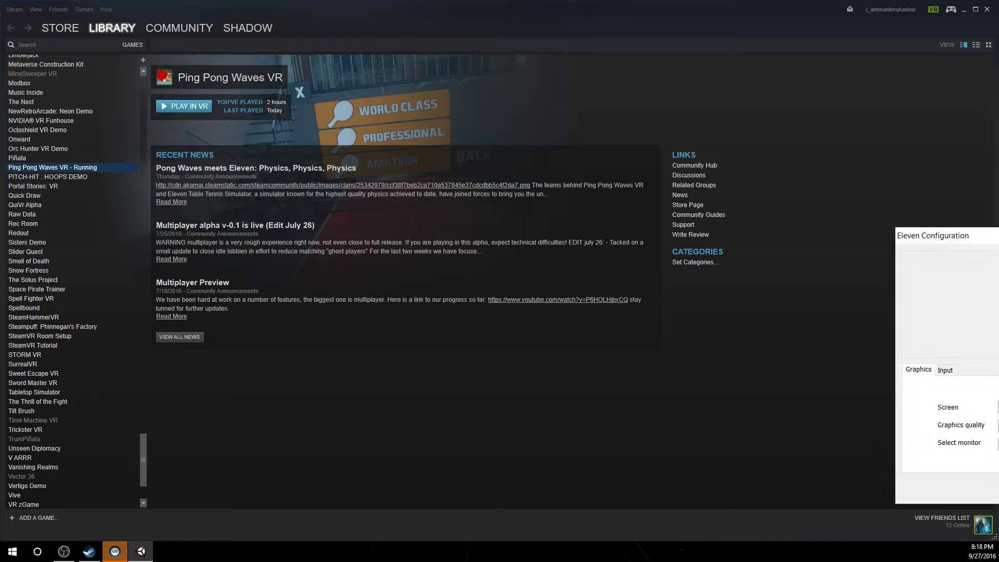
left_click_drag(996, 236, 497, 151)
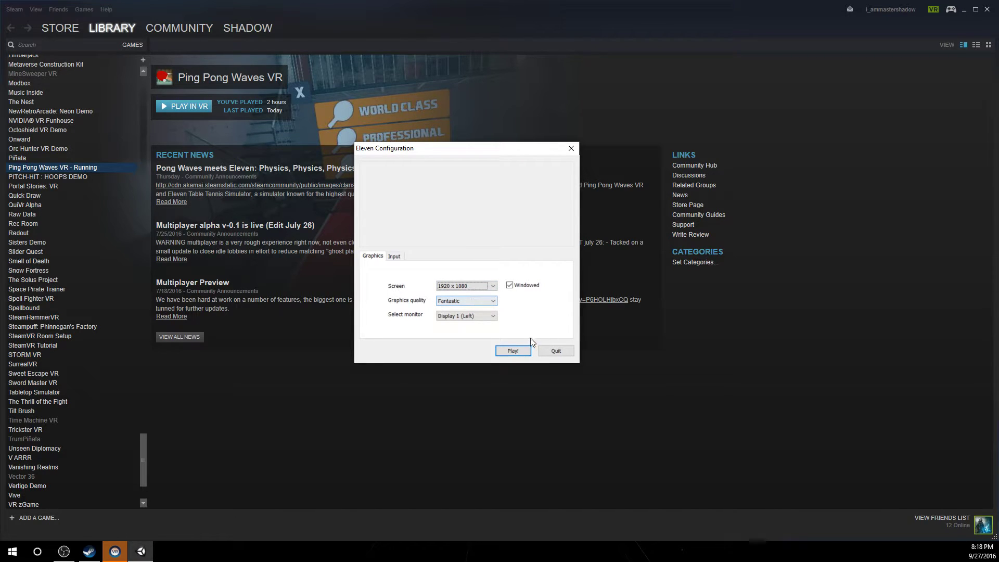
left_click(515, 352)
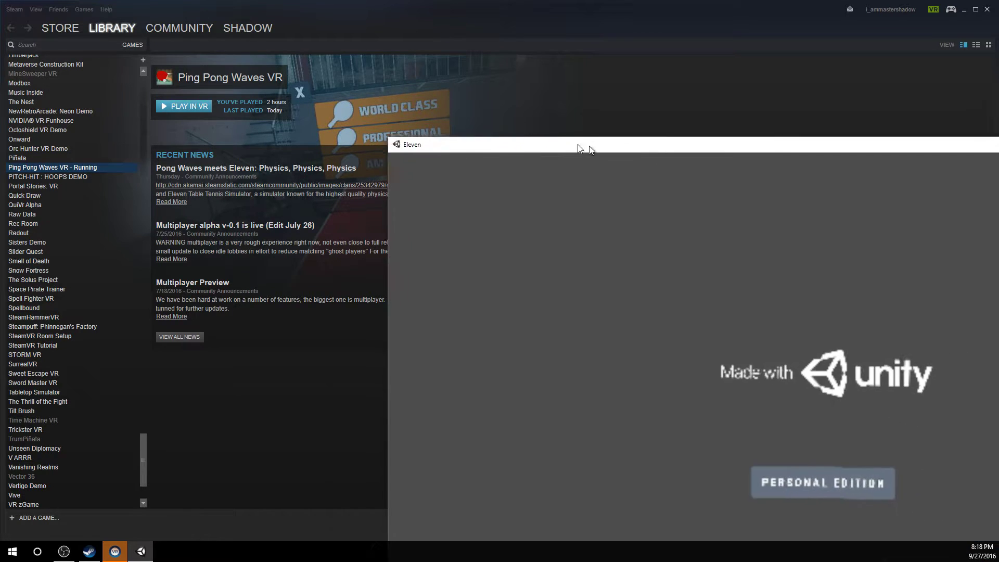
left_click_drag(592, 154, 319, 60)
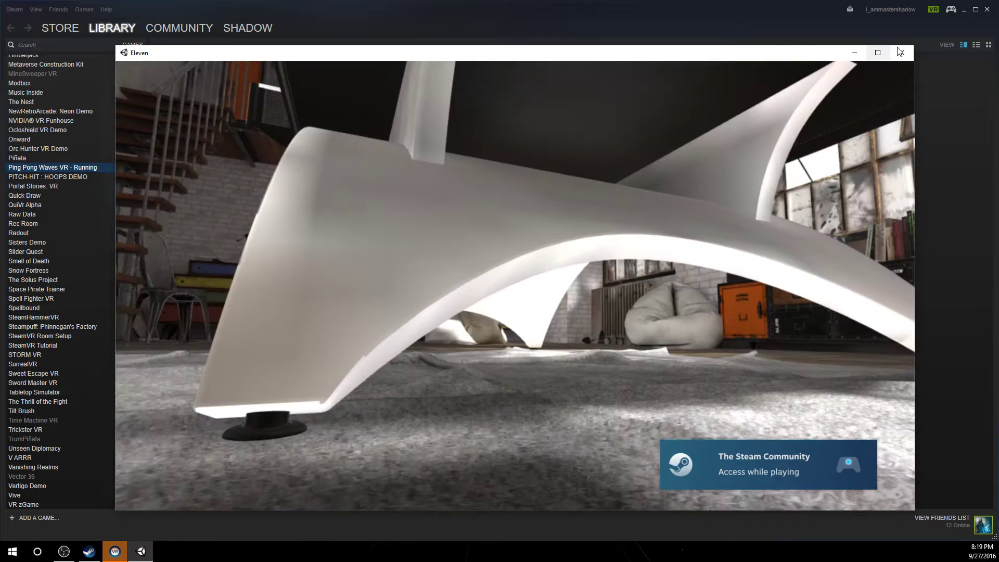
left_click(900, 52)
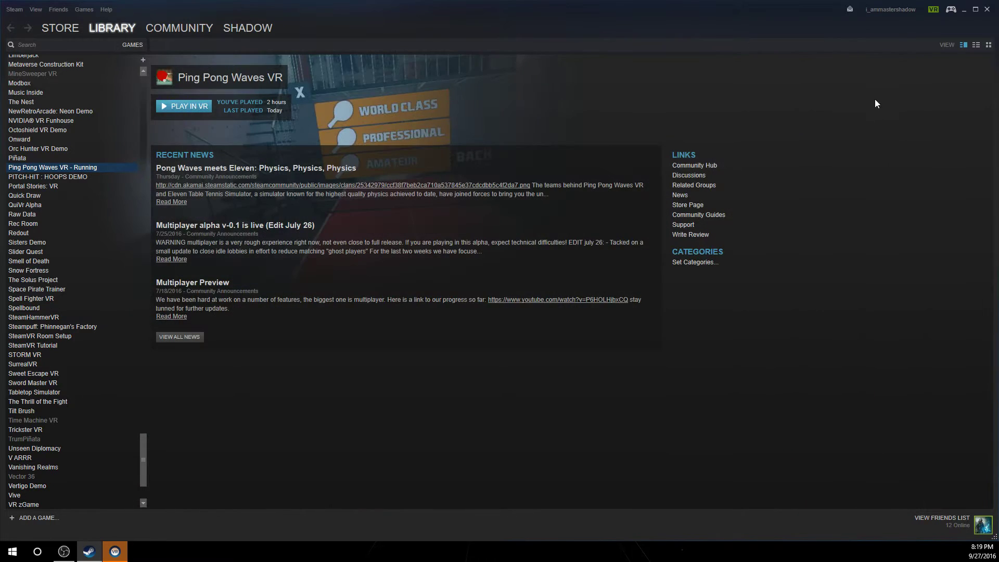
Step: Open the Ping Pong Waves VR store page and start the game from there
left_click(688, 205)
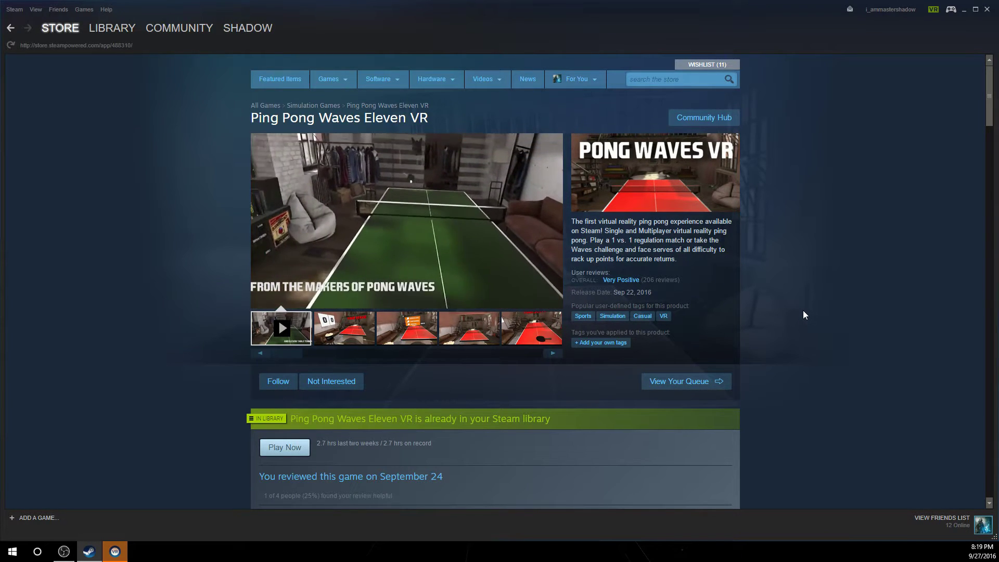
scroll(803, 311, "down", 1)
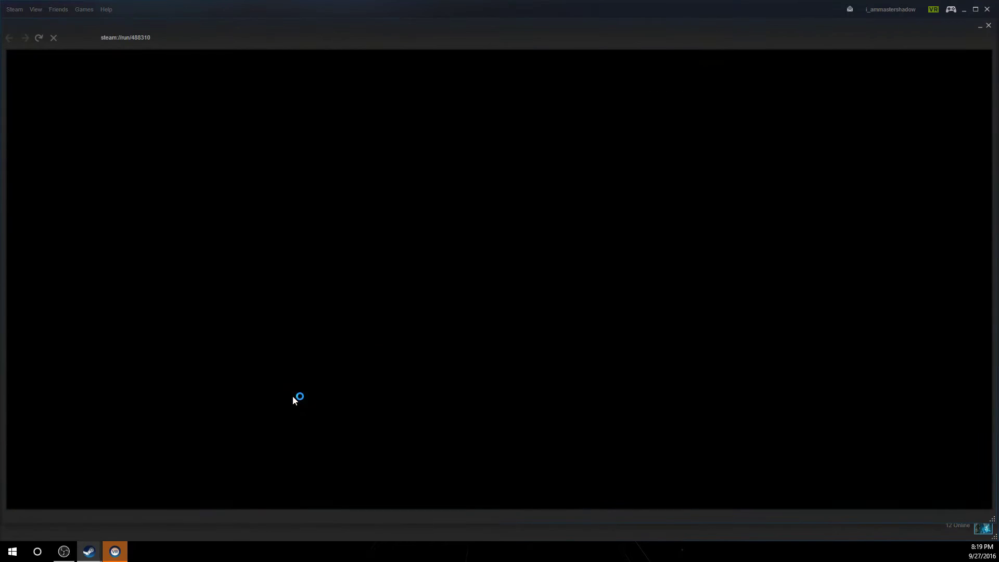
left_click(285, 395)
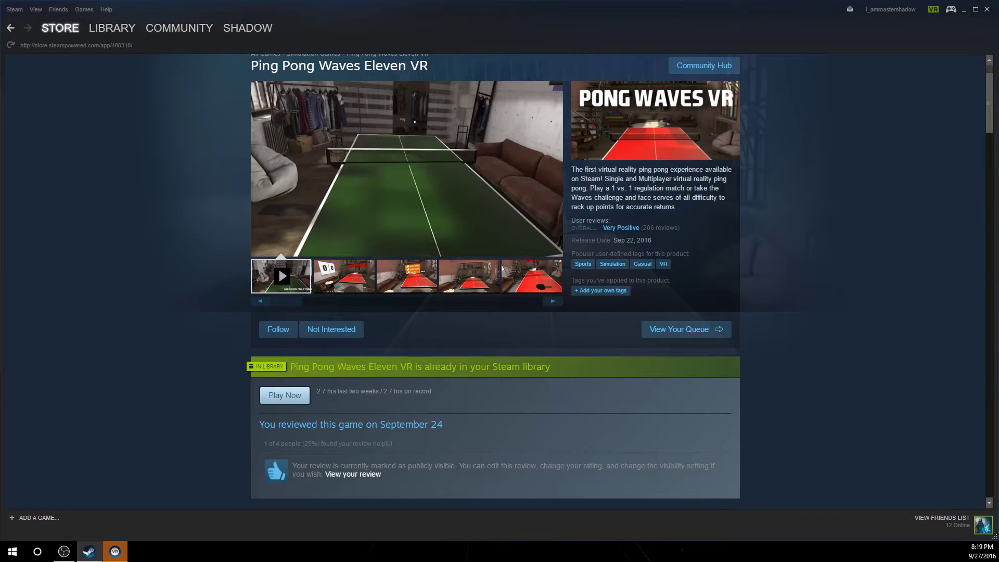
Step: Return to the game library and try to launch V ARRR in VR
left_click(102, 31)
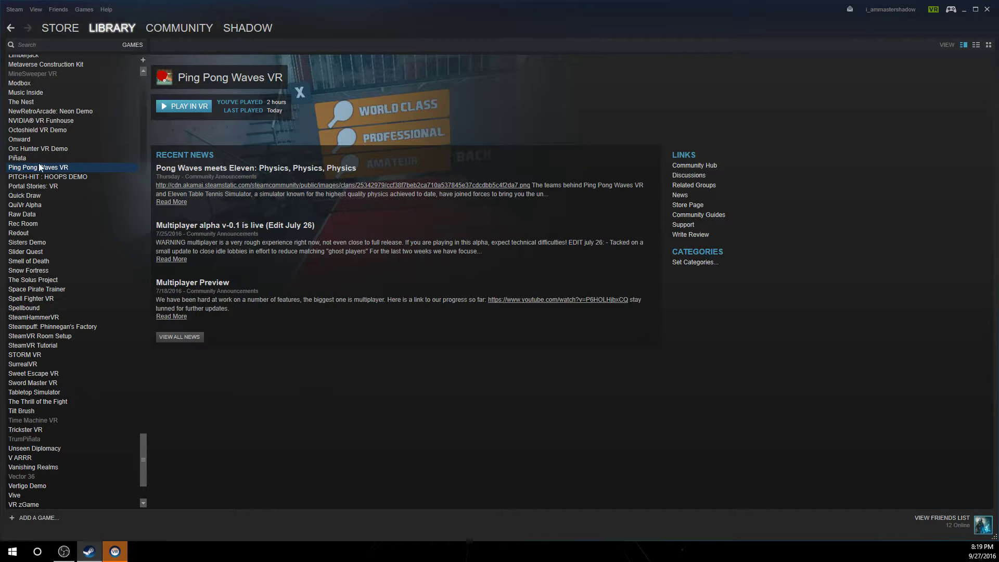
scroll(81, 283, "down", 3)
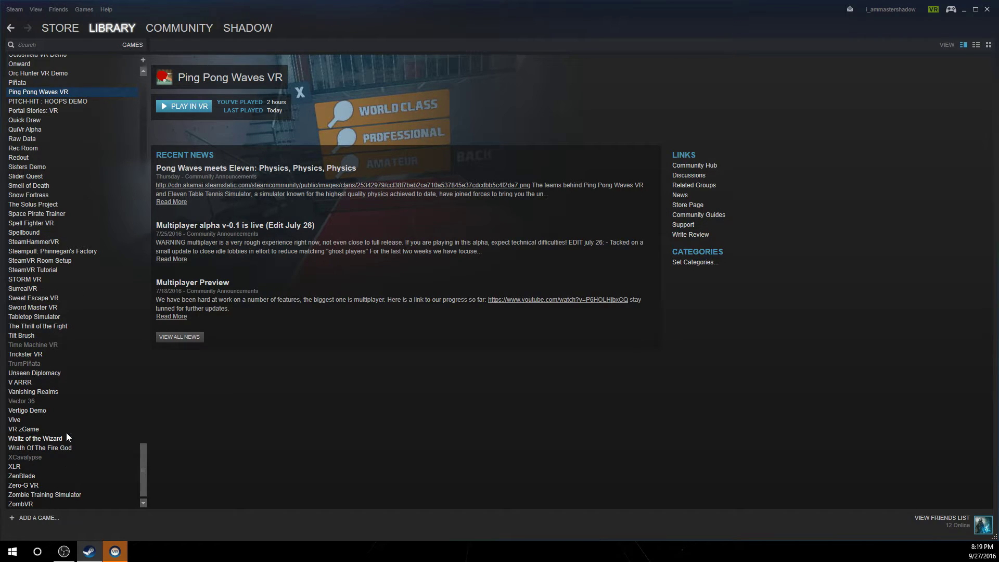
left_click(28, 382)
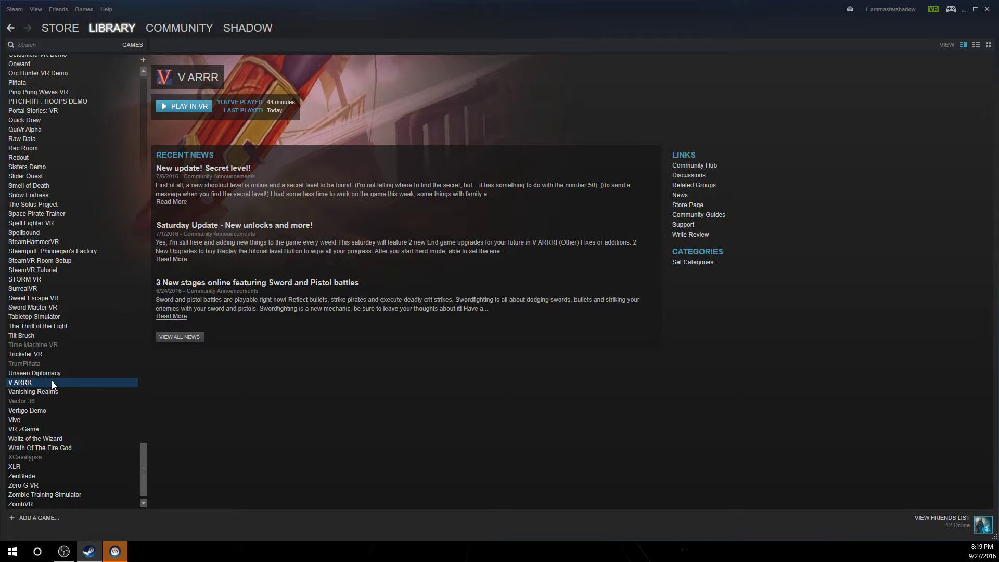
left_click(177, 106)
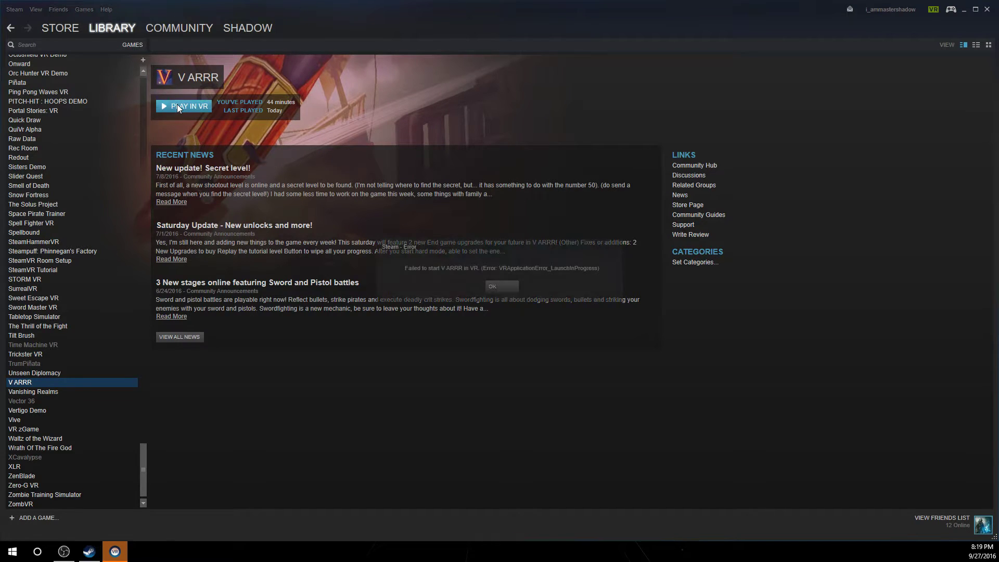
left_click(502, 286)
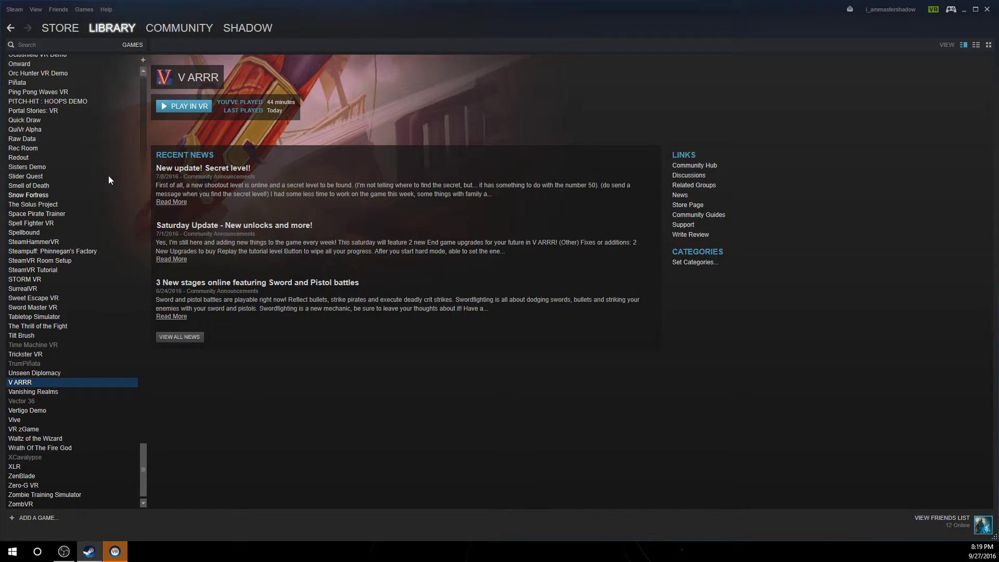
scroll(76, 135, "up", 1)
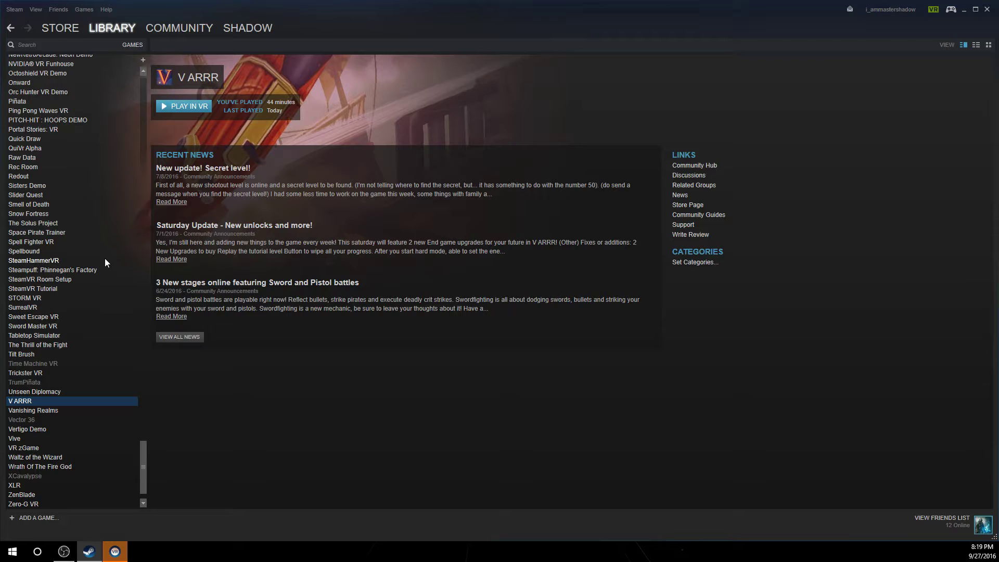
Step: Start Ping Pong Waves VR from the library at 1920 x 1080 and Fantastic quality, centre the Eleven window, and close it
scroll(59, 223, "up", 2)
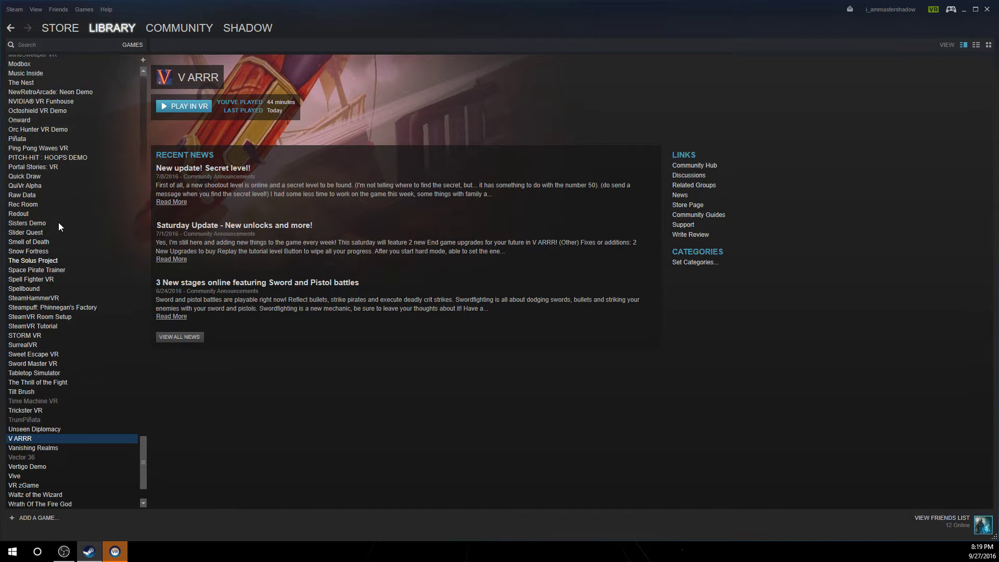
left_click(56, 148)
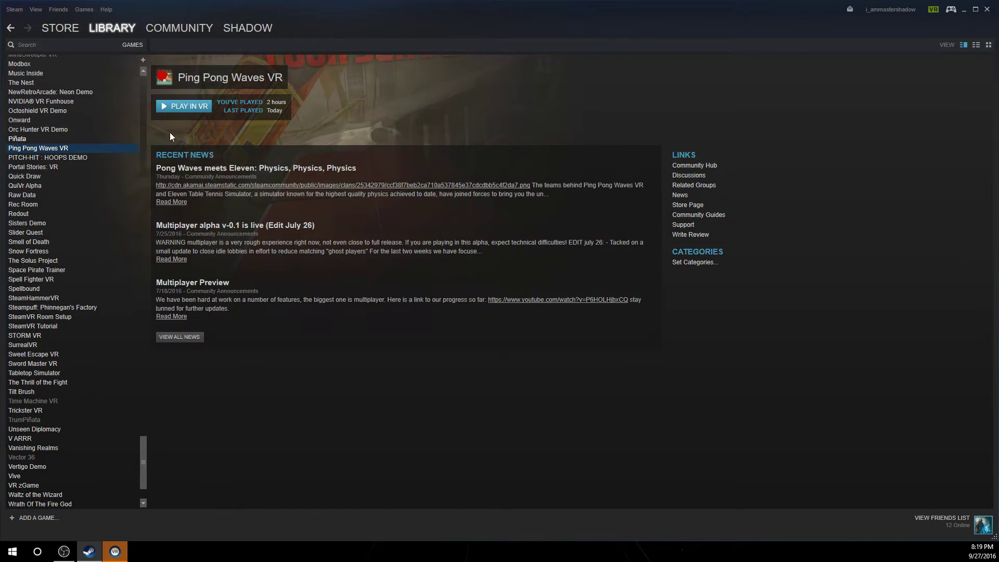
left_click(180, 103)
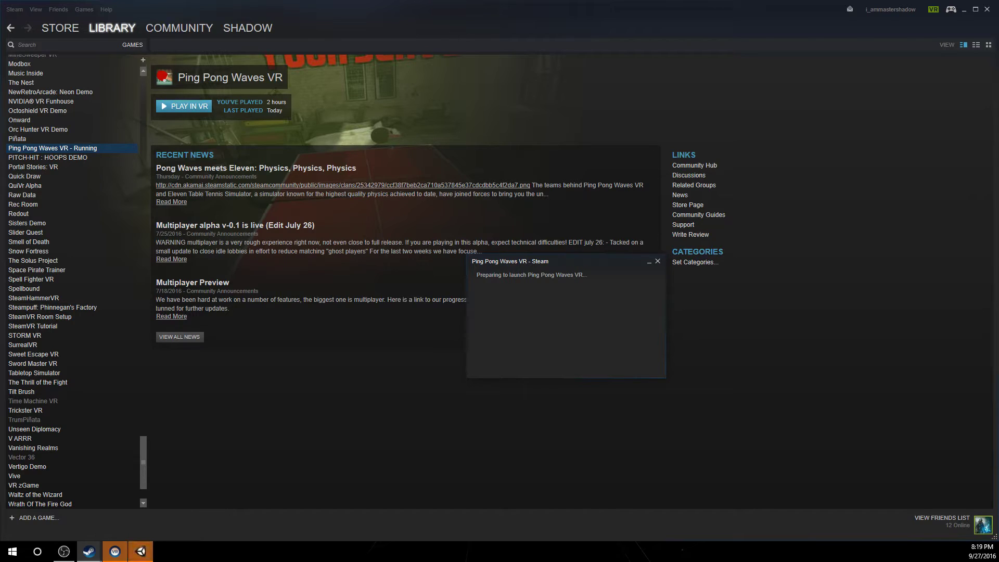
left_click_drag(648, 79, 508, 143)
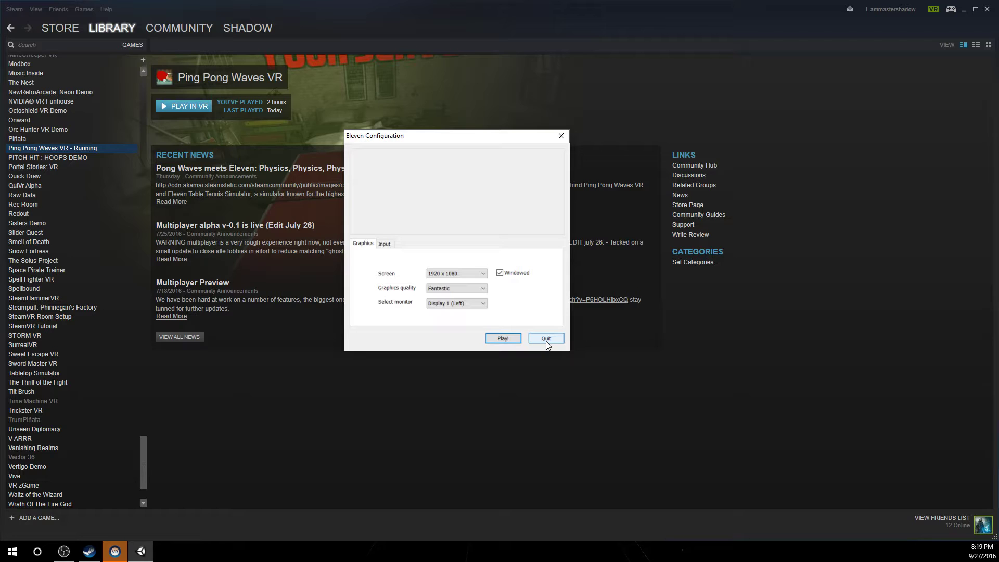
left_click(503, 339)
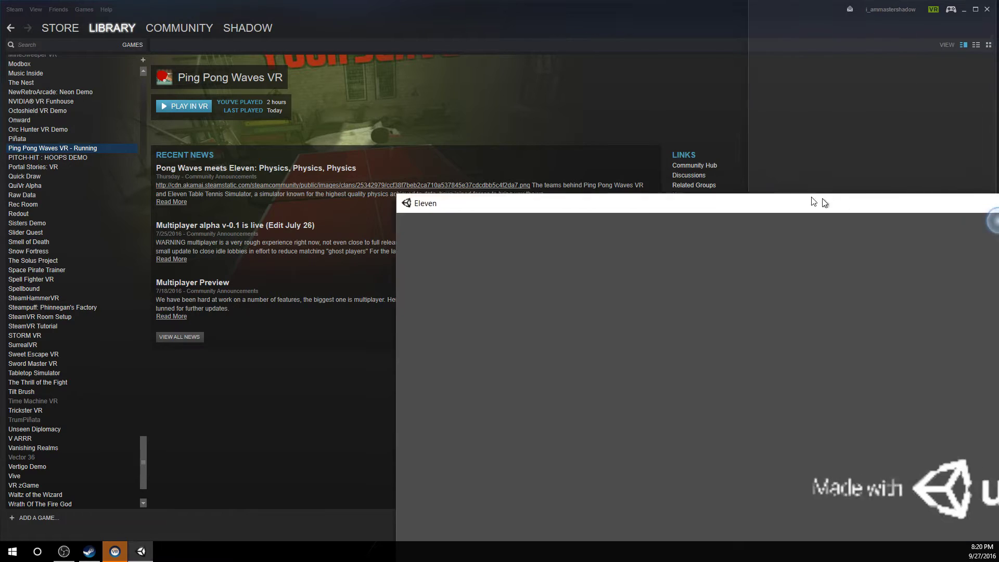
left_click_drag(820, 202, 447, 45)
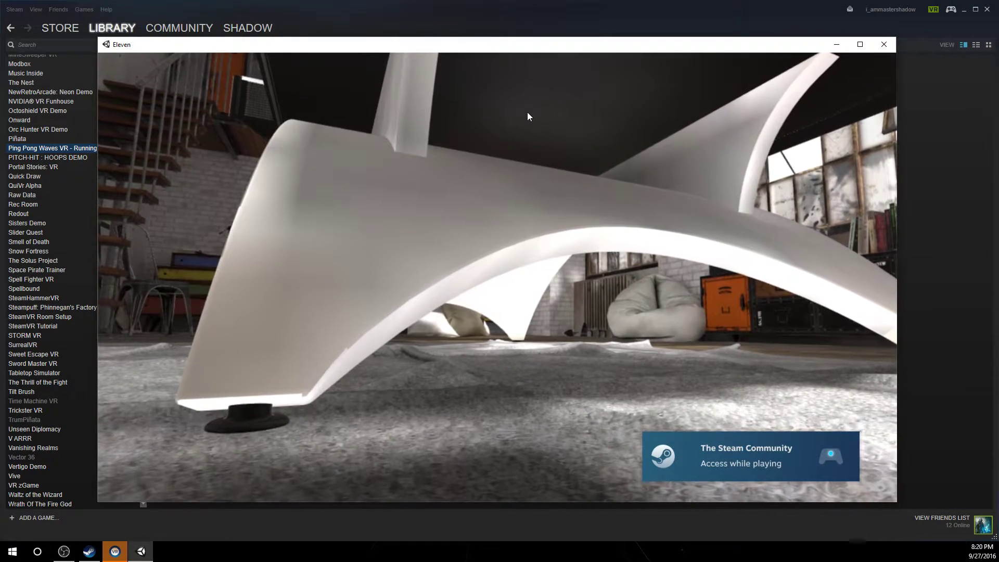
left_click(884, 45)
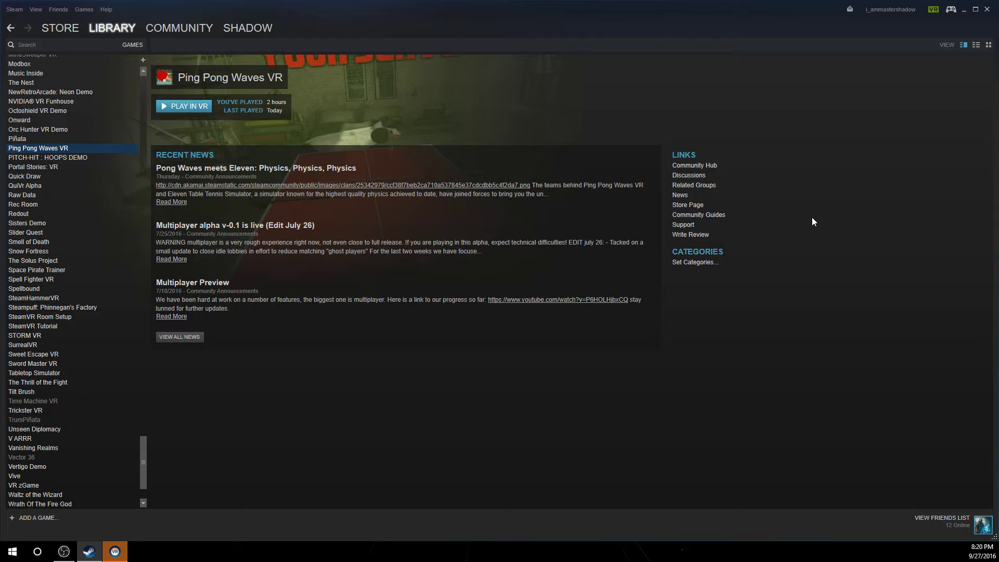
Step: View pong_waves_vr.exe in Ping Pong Waves VR's local files folder, and close the folder and the game's properties
right_click(63, 146)
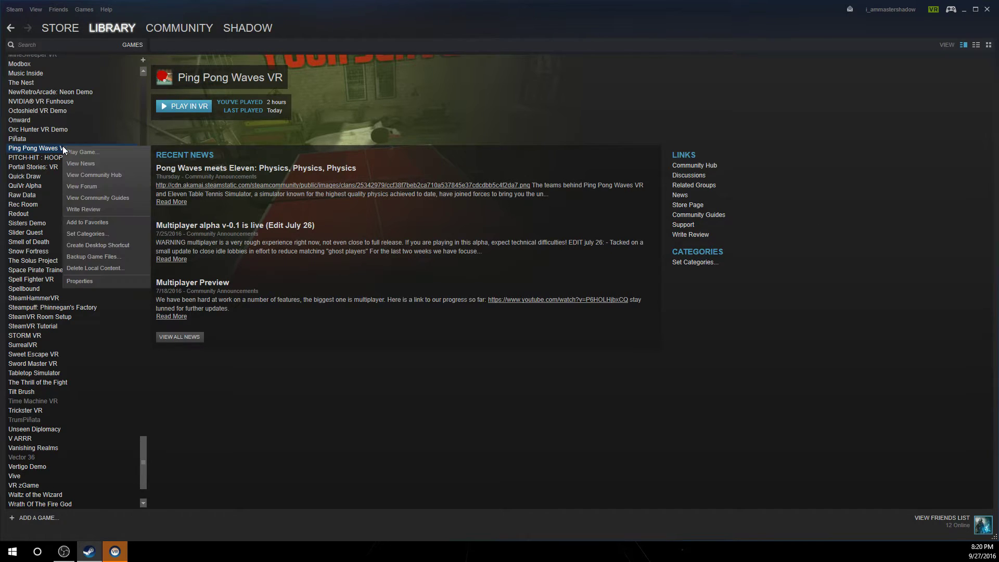
left_click(80, 281)
left_click(512, 152)
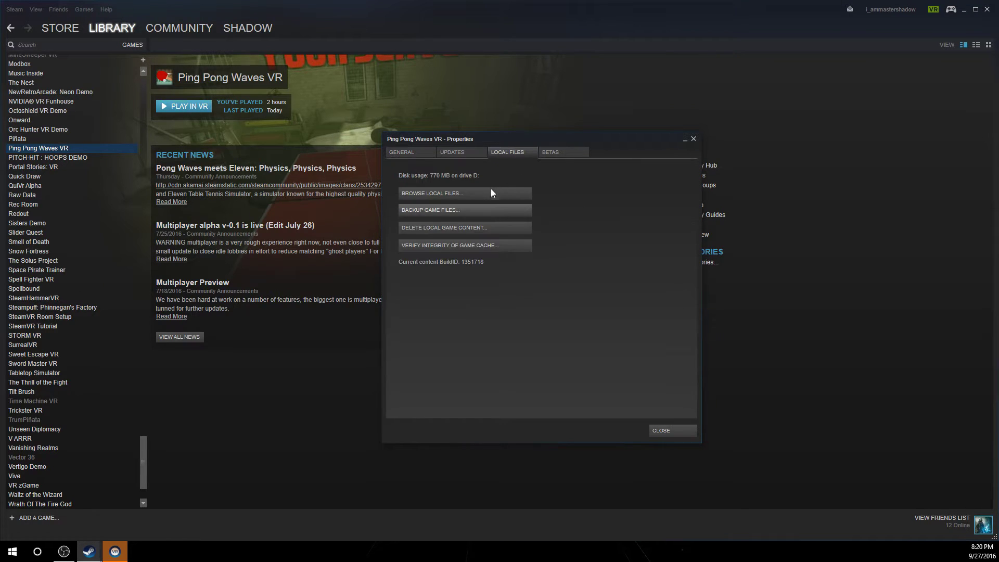
left_click(491, 193)
left_click(432, 206)
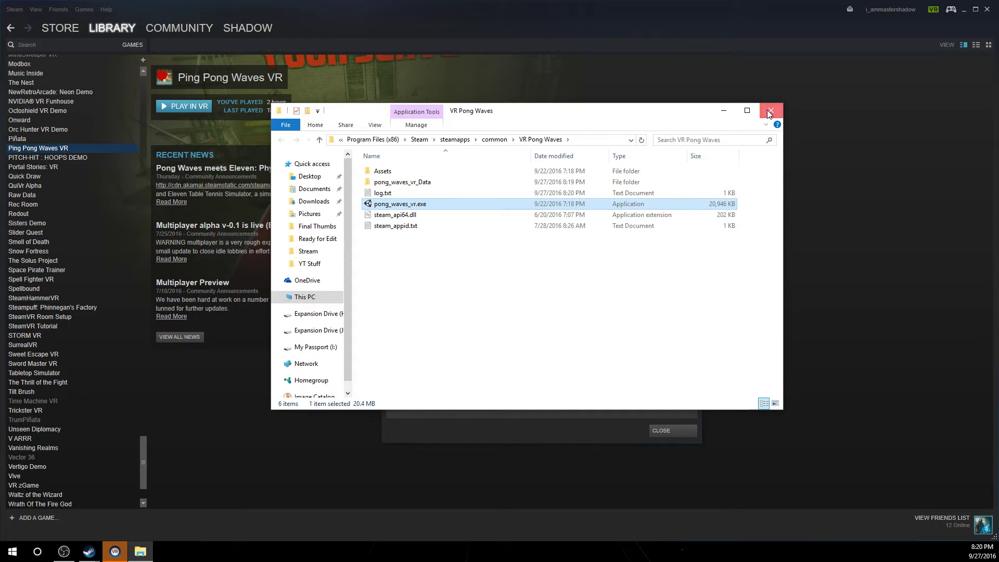
left_click(769, 112)
left_click(692, 138)
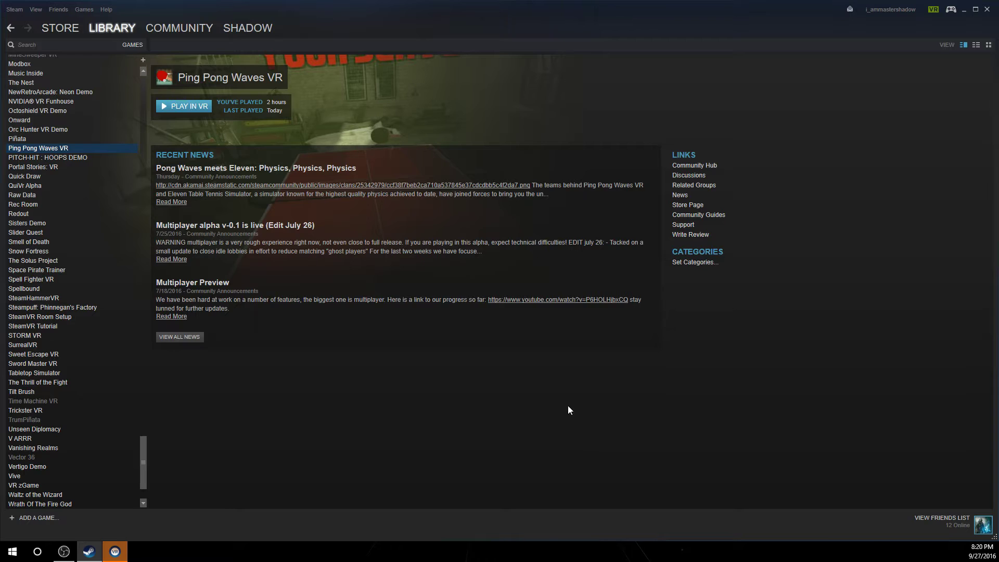
Step: Launch V ARRR in VR from the library and move its configuration dialog over the library window
scroll(60, 336, "down", 2)
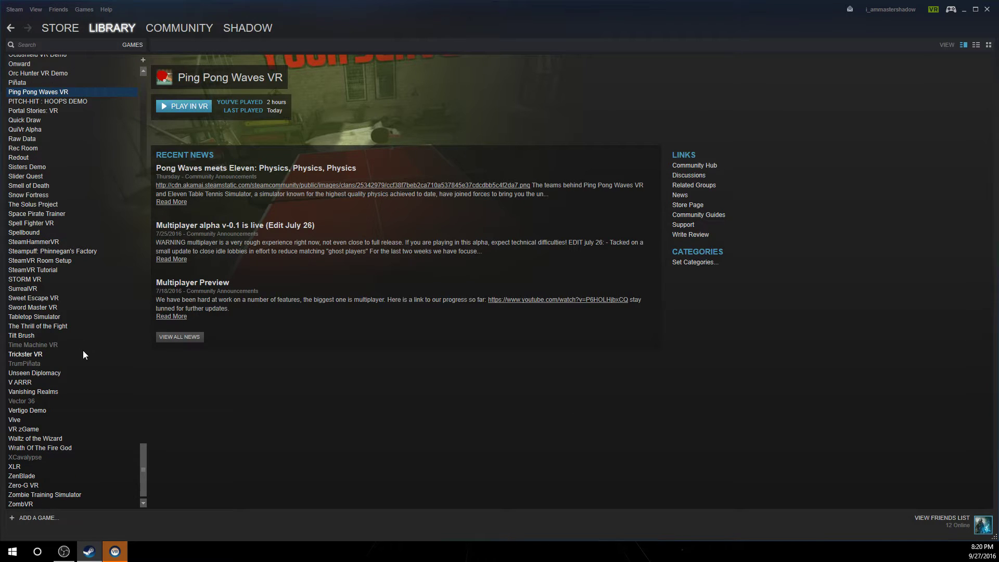
left_click(35, 383)
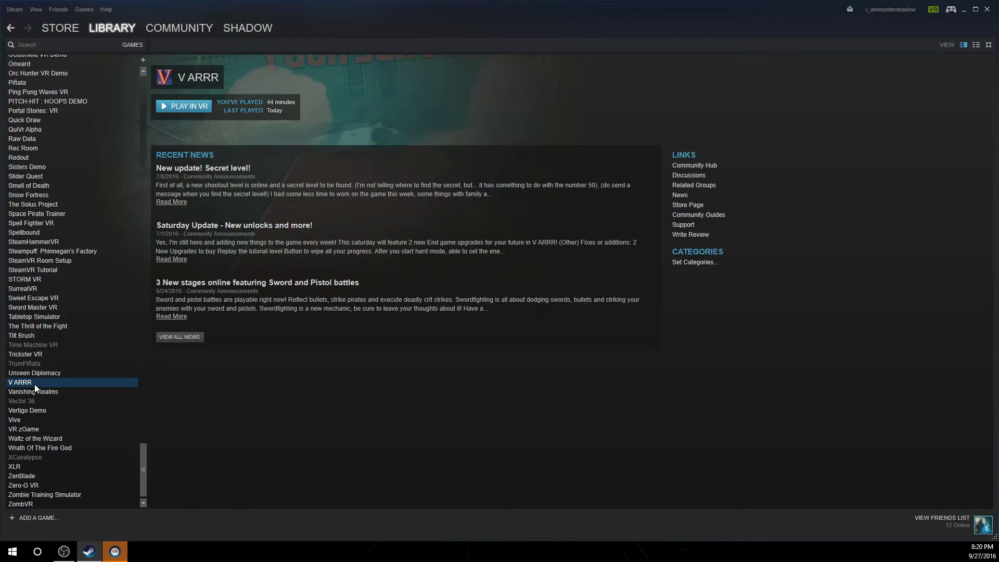
left_click(185, 108)
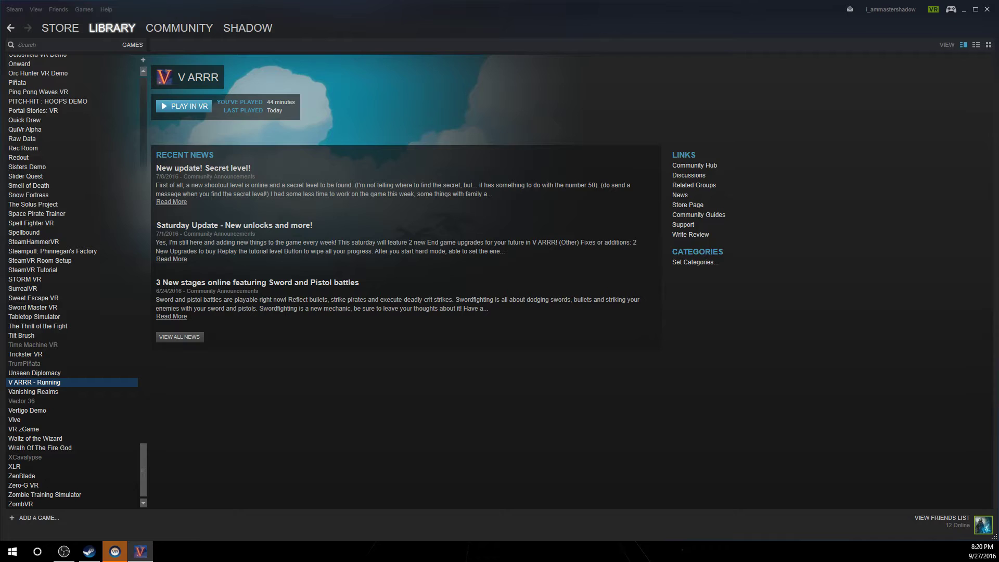
left_click_drag(956, 213, 477, 177)
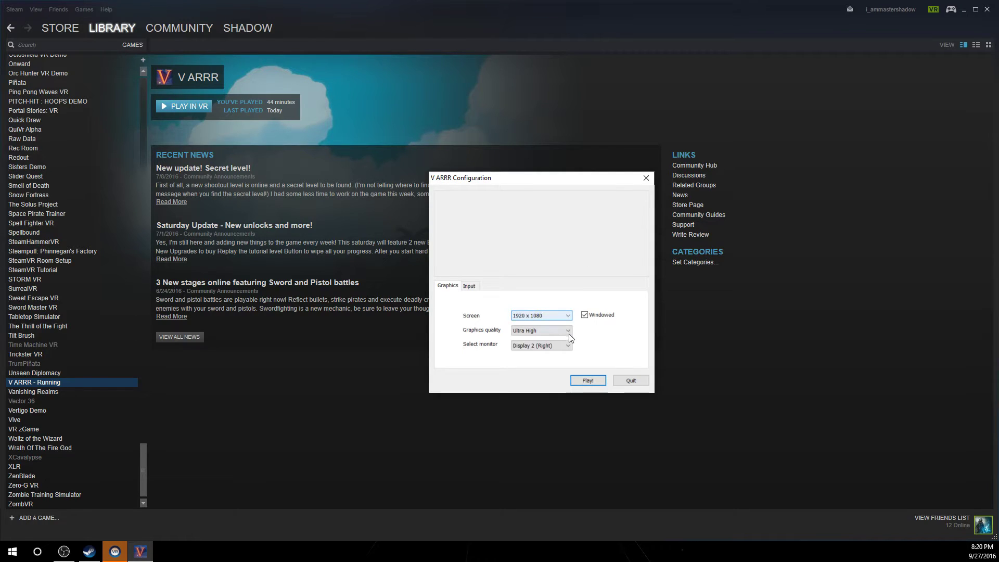
Step: Switch V ARRR's screen resolution to 1280 x 800 and back to 1920 x 1080, and choose Ultra High graphics quality
left_click(568, 316)
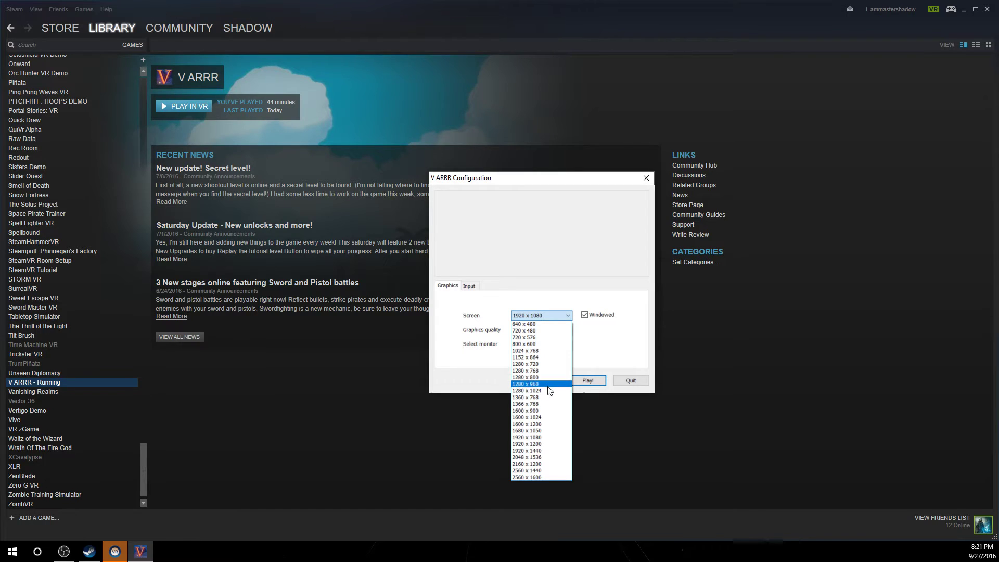
left_click(548, 376)
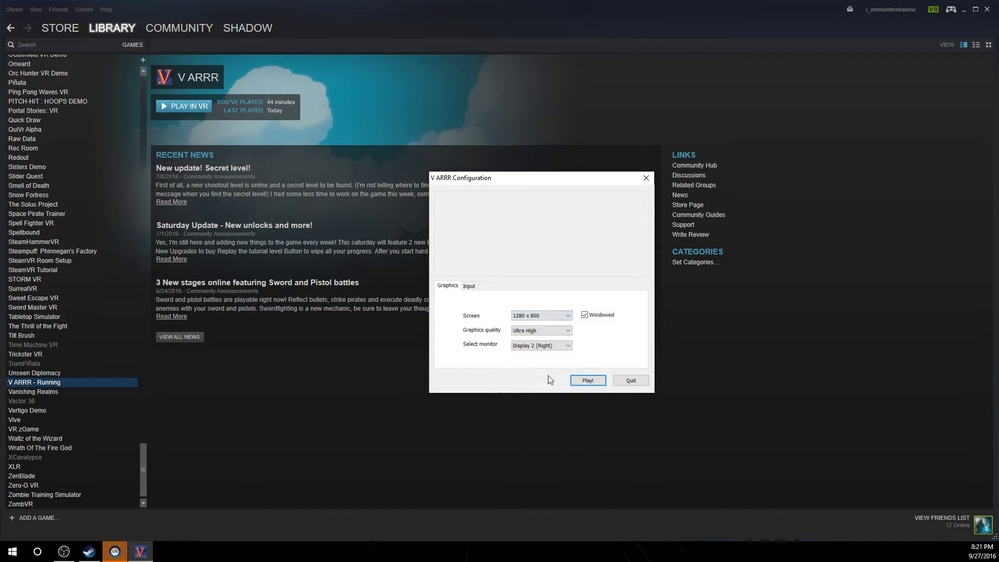
left_click(567, 317)
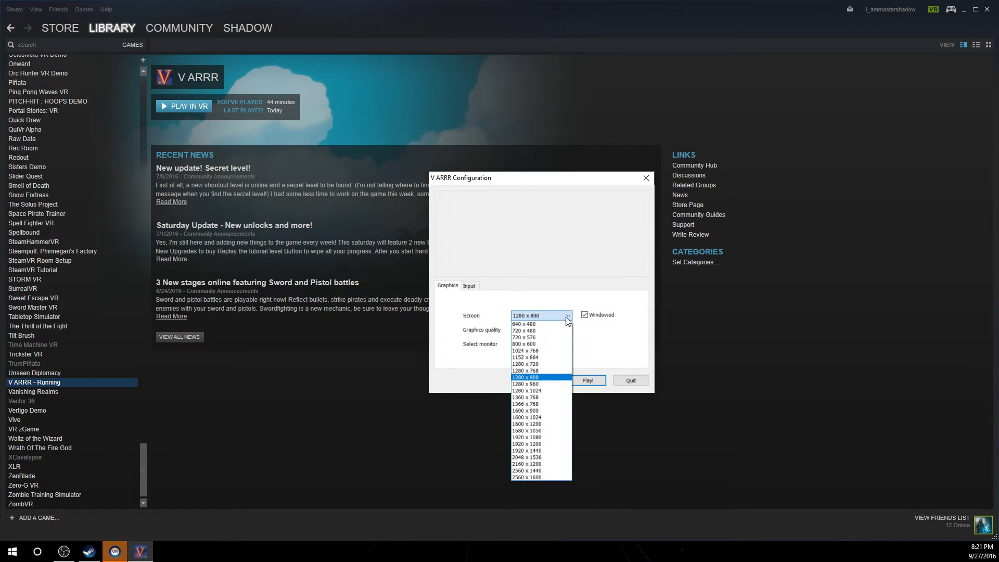
left_click(542, 438)
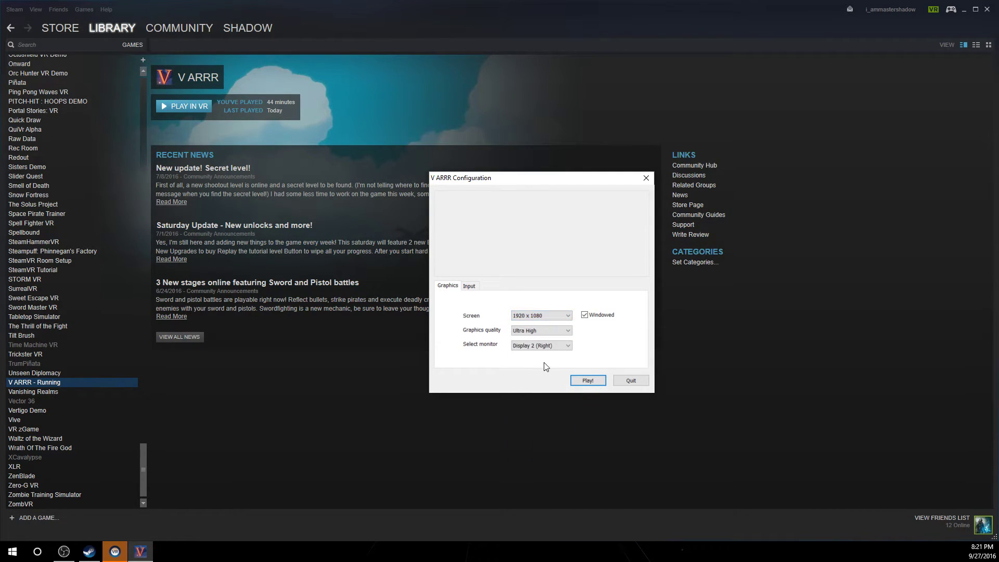
left_click(560, 332)
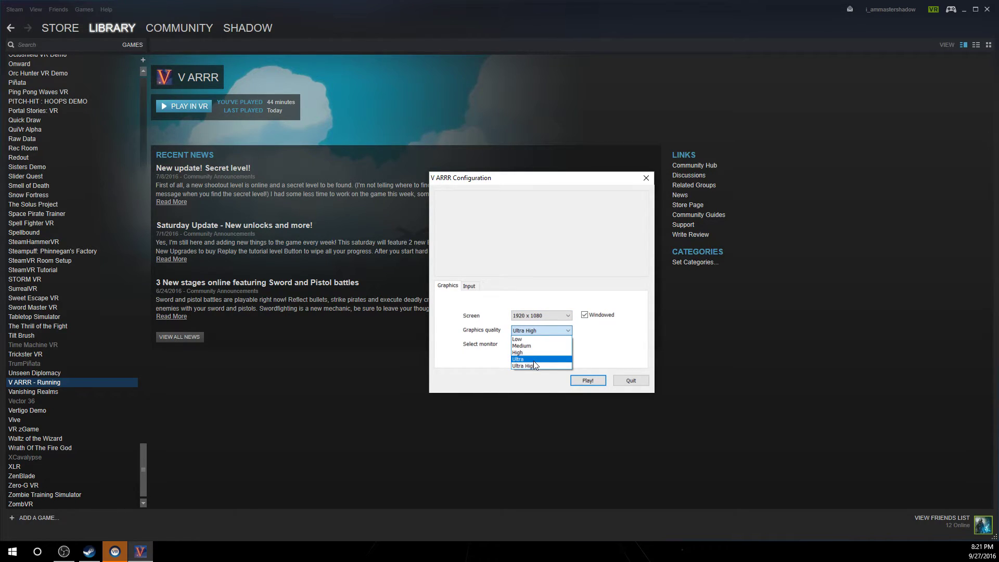
left_click(536, 366)
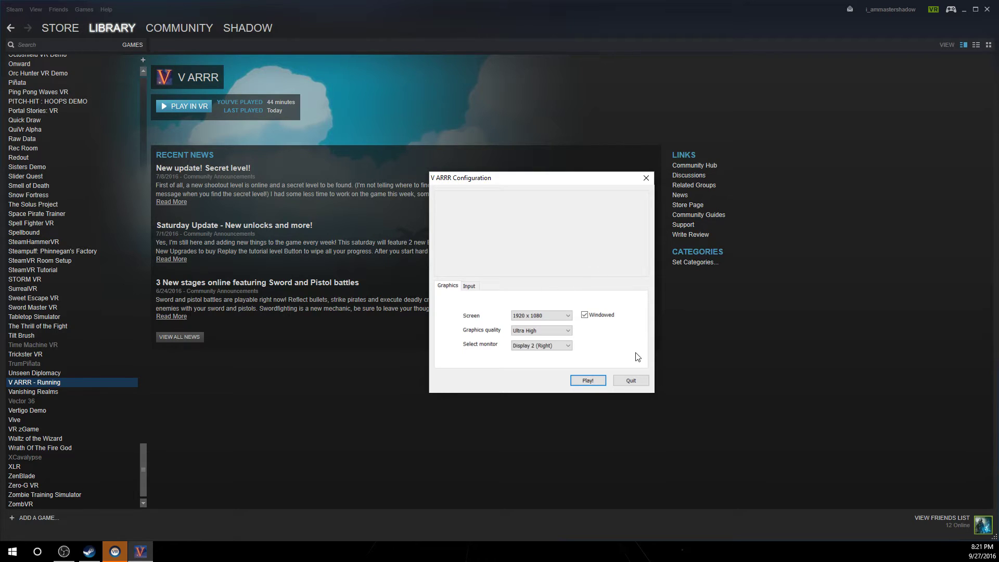
Step: Start V ARRR with the chosen configuration, move its game window fully into view, and close it
left_click(591, 380)
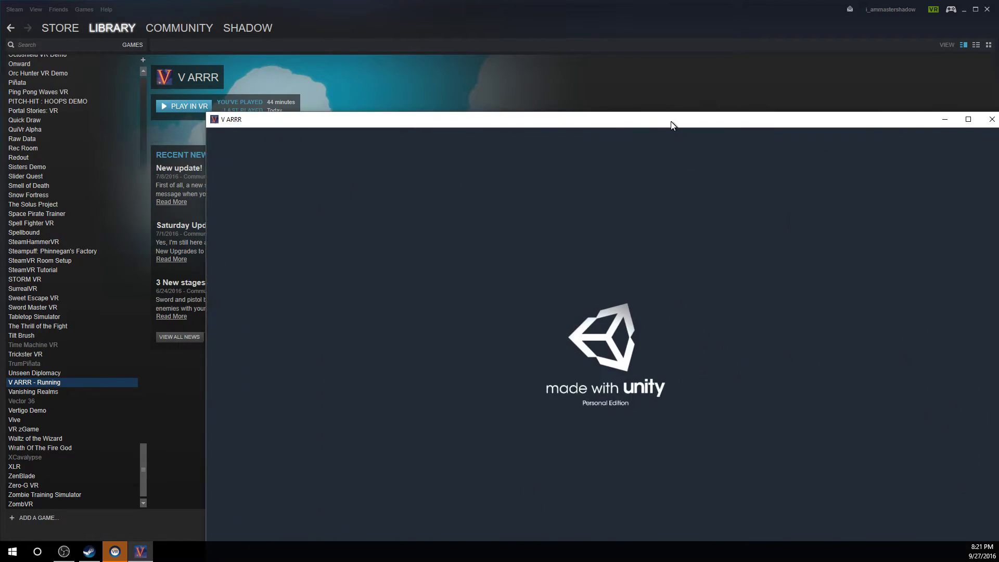
left_click_drag(669, 127, 602, 49)
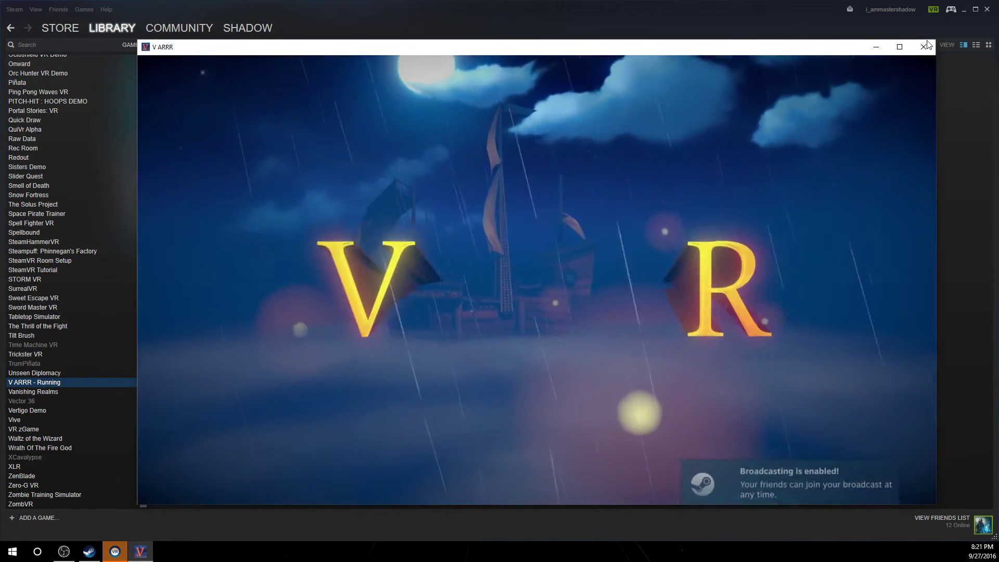
left_click(925, 45)
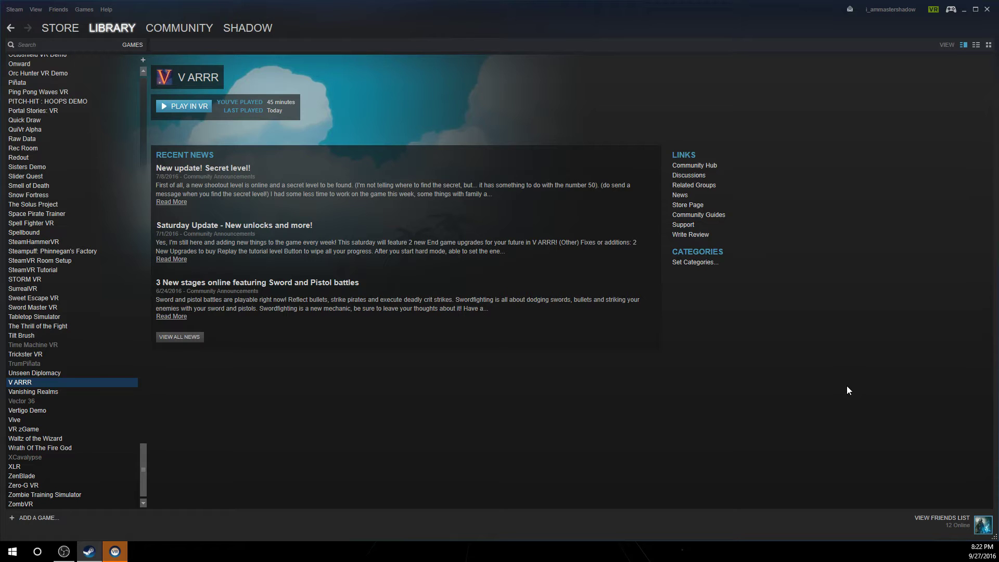
Step: Launch The Lab in VR from the library and move its configuration dialog over the library window
scroll(93, 300, "up", 5)
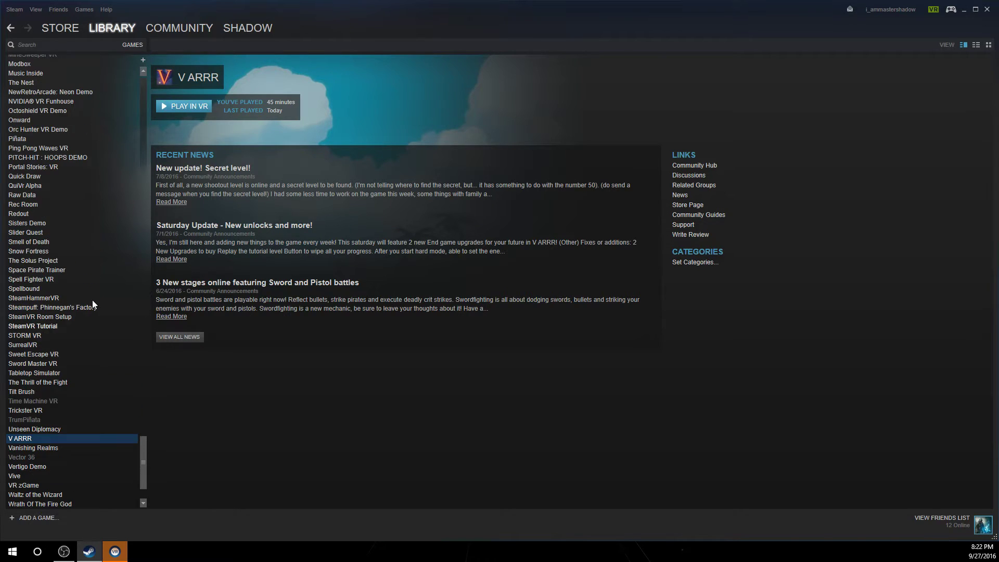
scroll(92, 300, "up", 5)
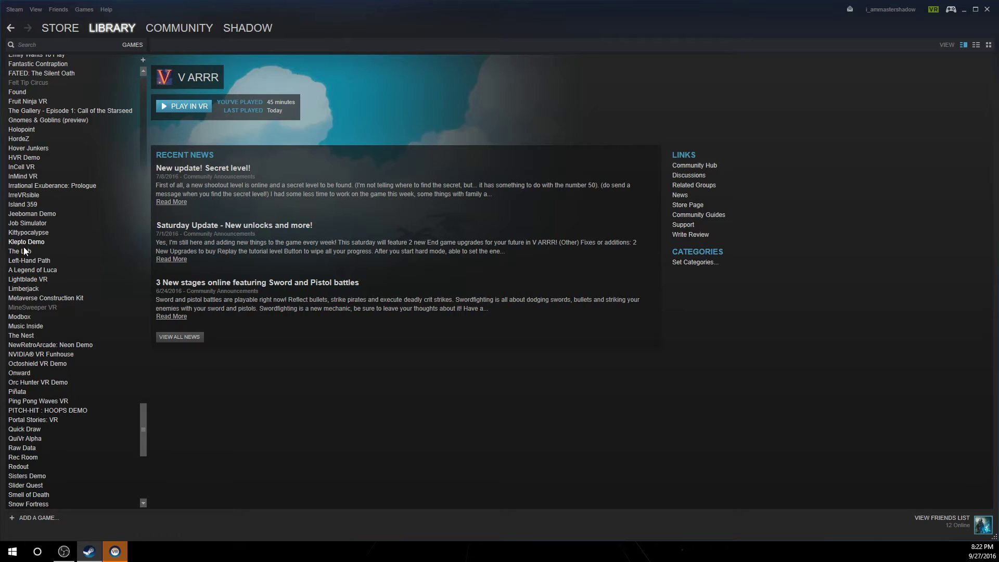
left_click(21, 251)
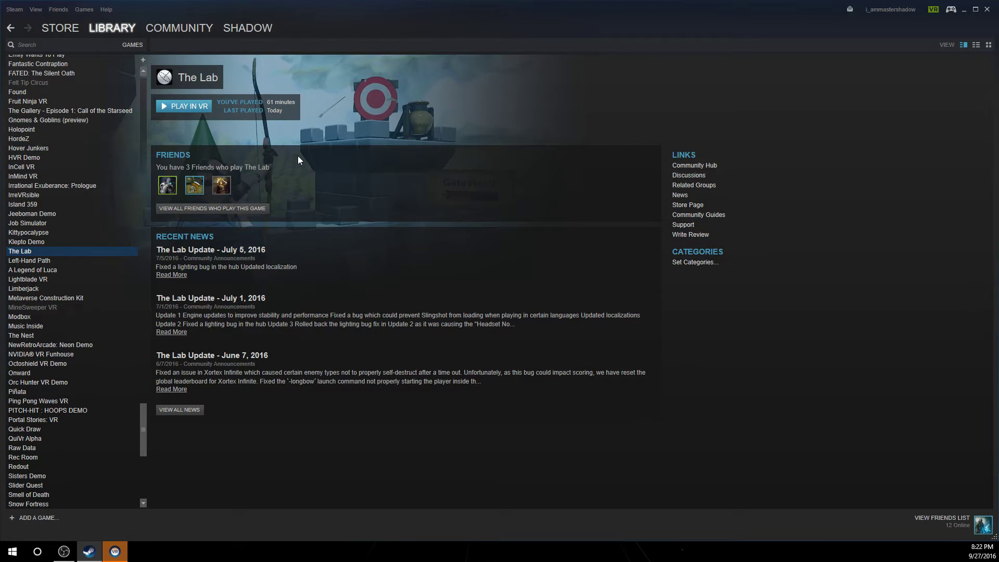
left_click(191, 106)
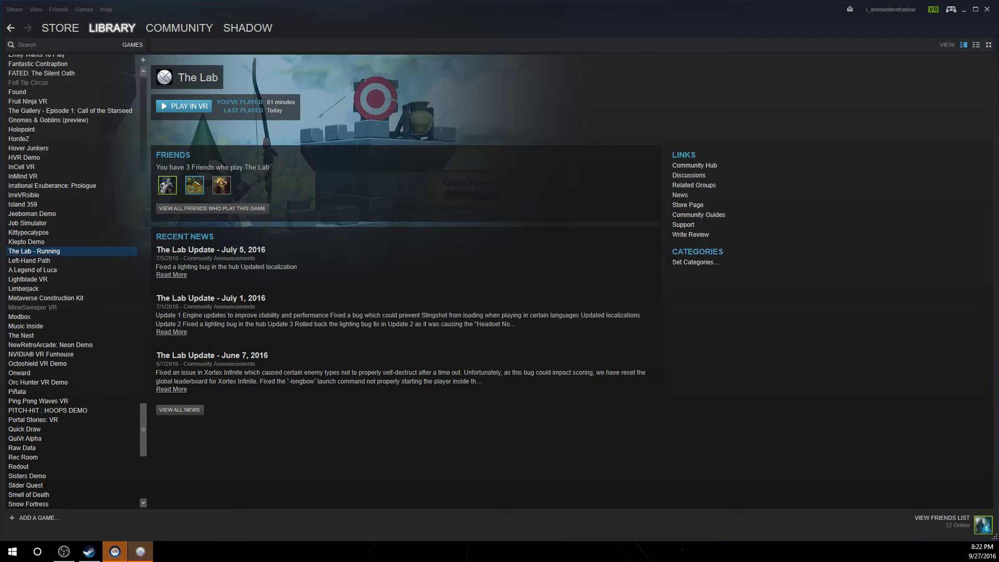
left_click_drag(718, 179, 584, 152)
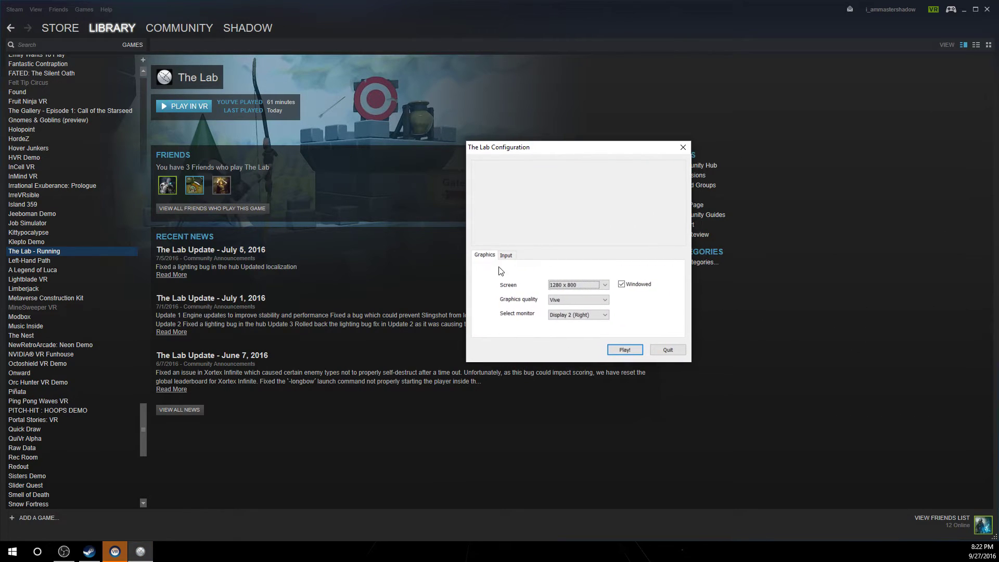
Step: Set The Lab's screen resolution to 1920 x 1080 and check its graphics quality options, leaving Vive selected
left_click(605, 289)
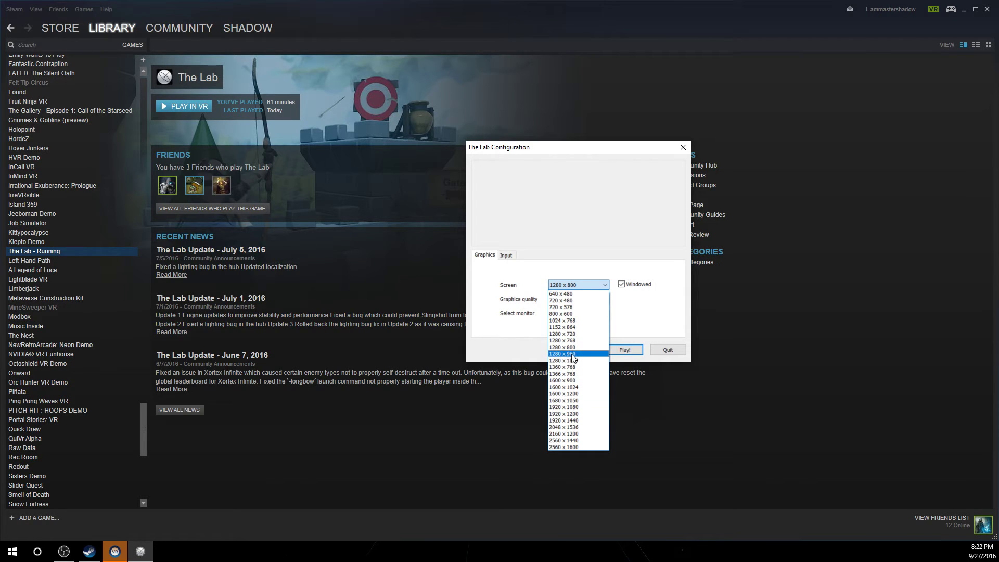
left_click(586, 411)
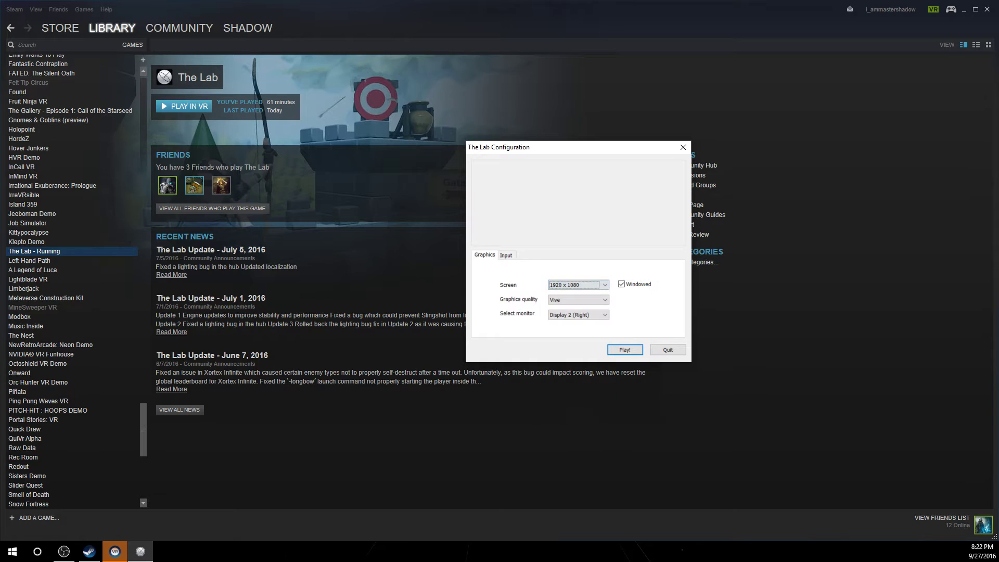
left_click(596, 300)
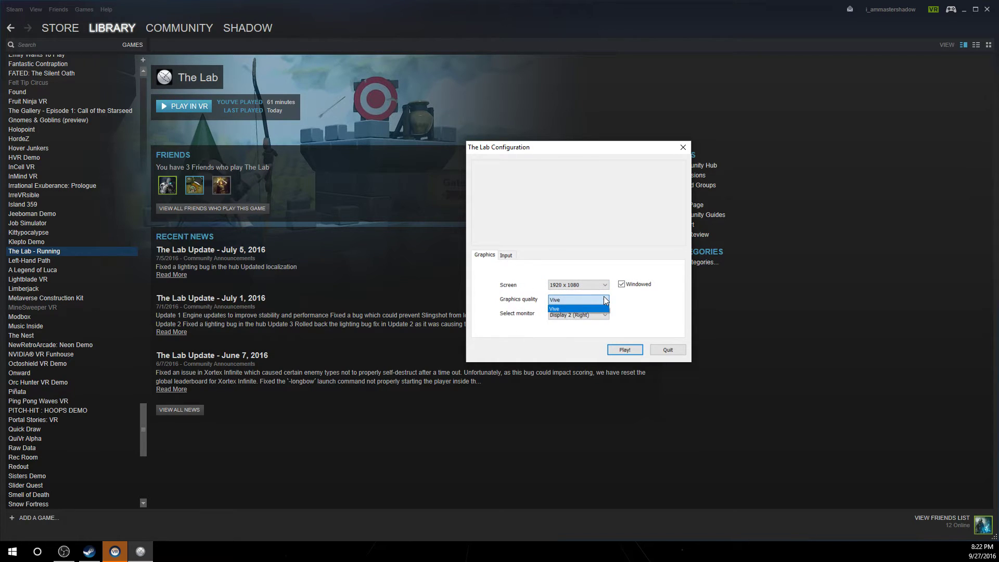
left_click(606, 300)
left_click(605, 300)
left_click(606, 301)
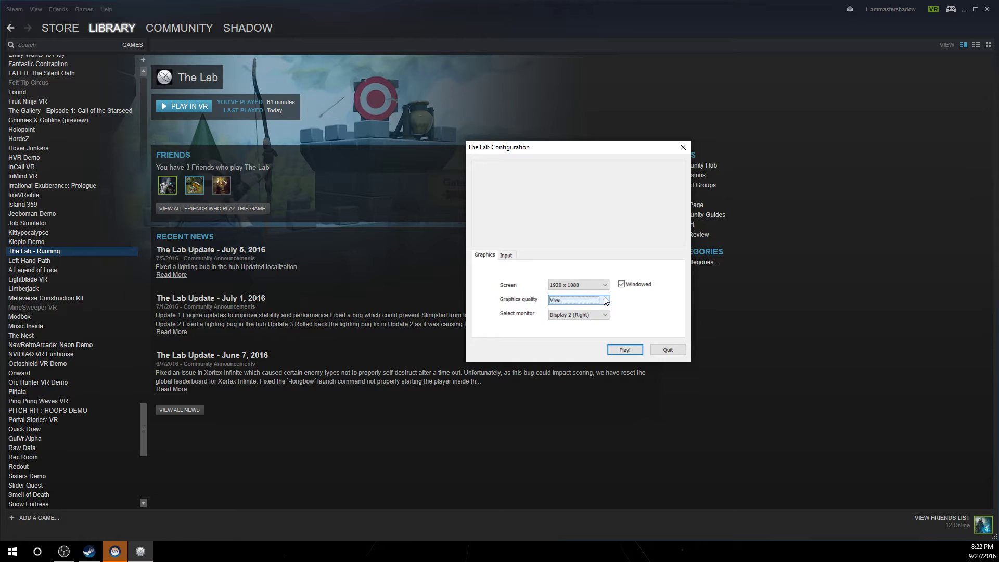
left_click(606, 301)
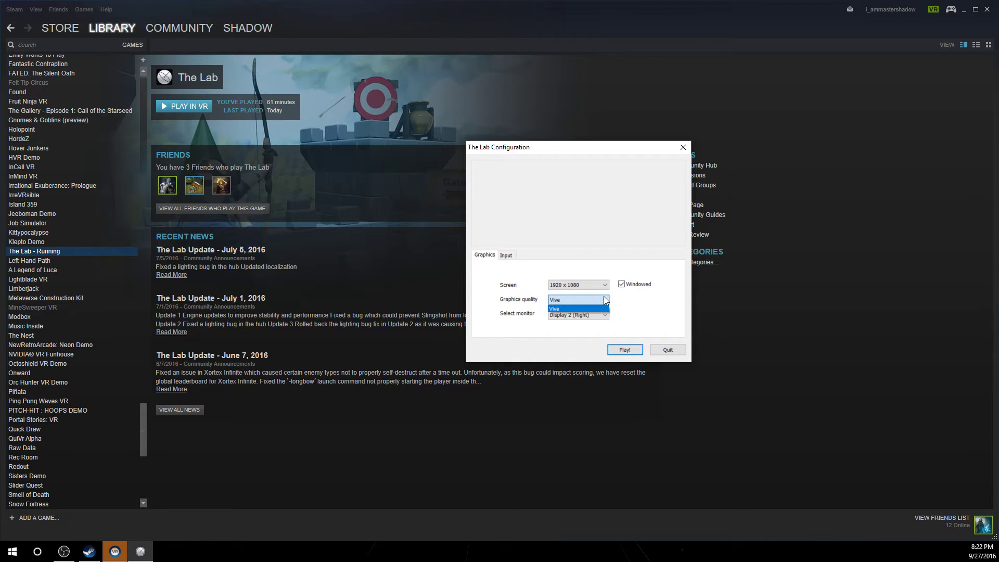
left_click(606, 301)
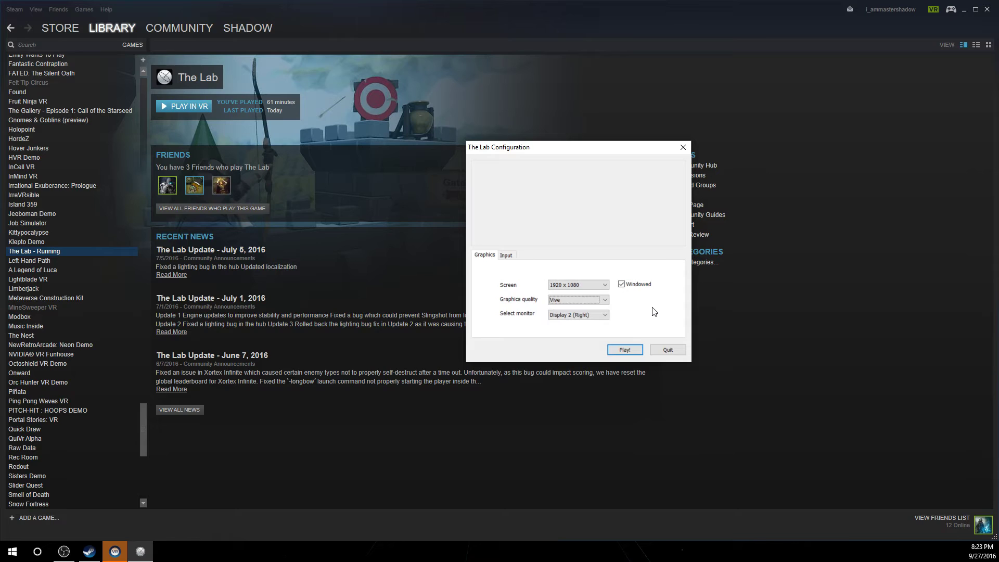
Step: Check The Lab's graphics quality, windowed and monitor options, leaving Vive, windowed mode and Display 2 (Right) selected
left_click(604, 300)
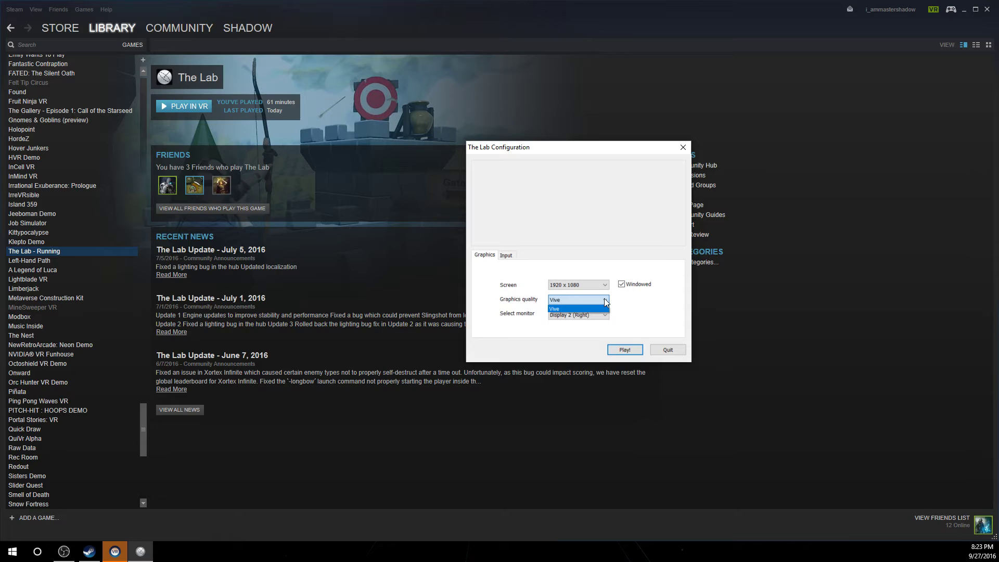
left_click(644, 307)
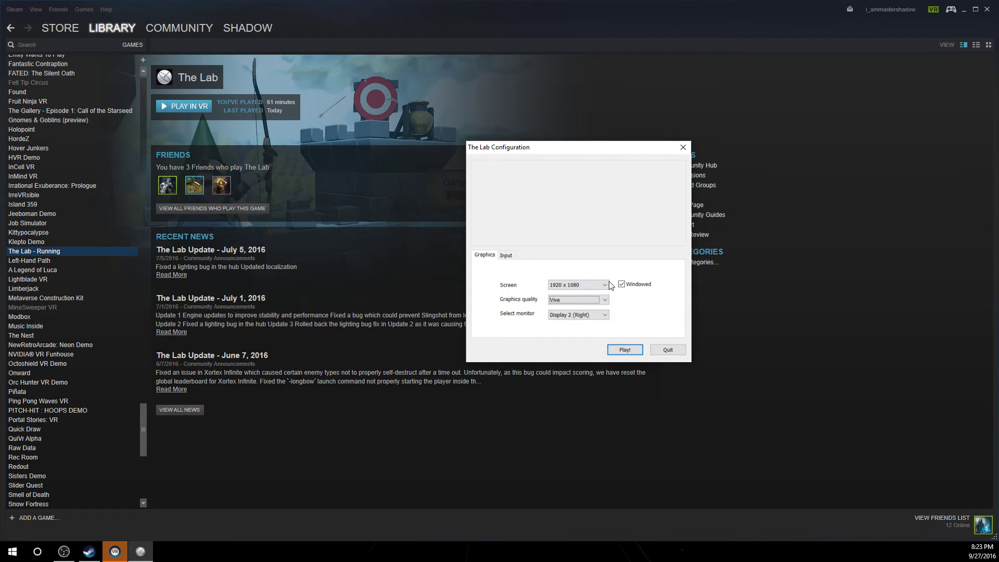
left_click(638, 284)
left_click(621, 284)
left_click(592, 314)
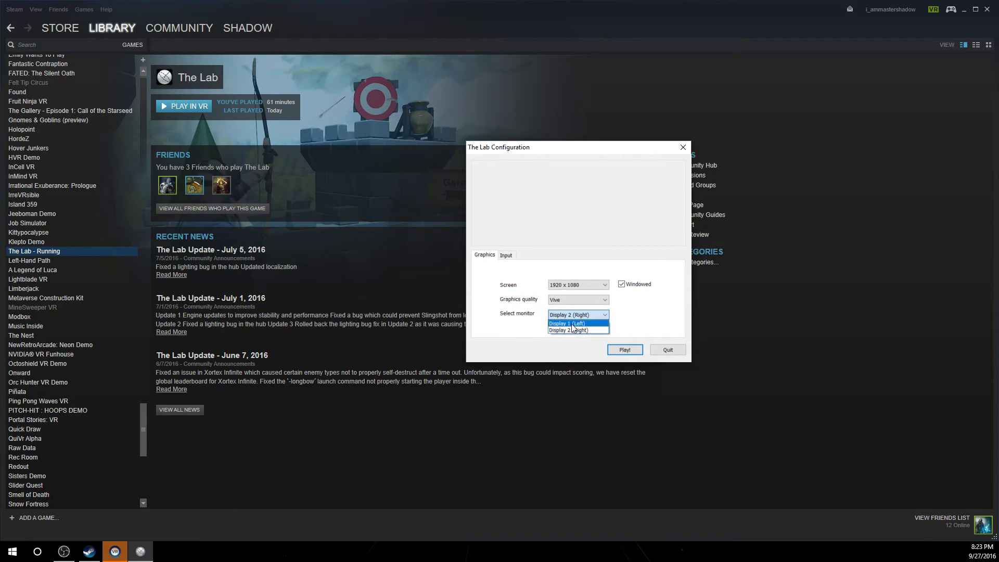
left_click(655, 327)
Step: Look through The Lab's input control bindings and start the game with the chosen graphics configuration
left_click(506, 255)
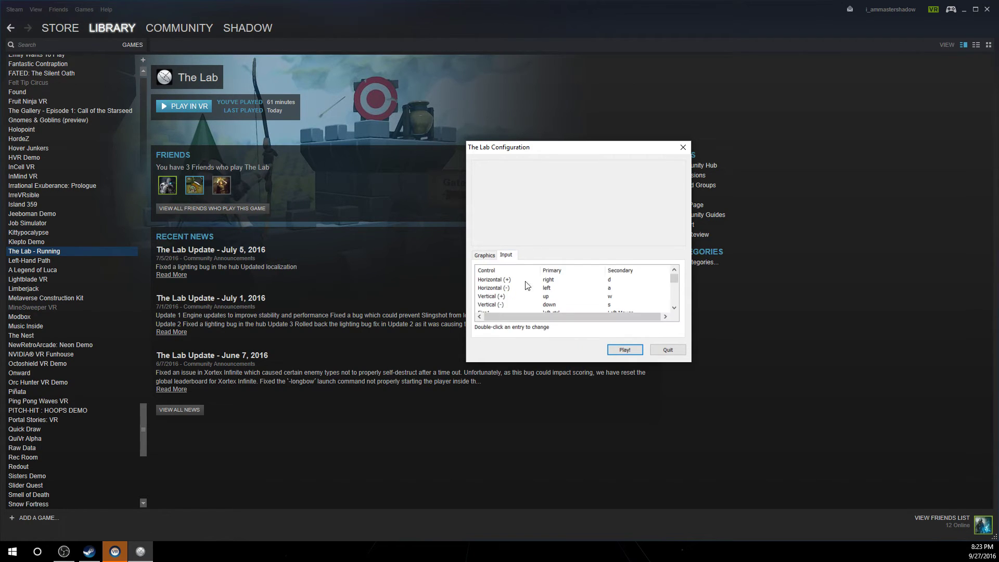
scroll(585, 286, "down", 3)
scroll(588, 284, "down", 2)
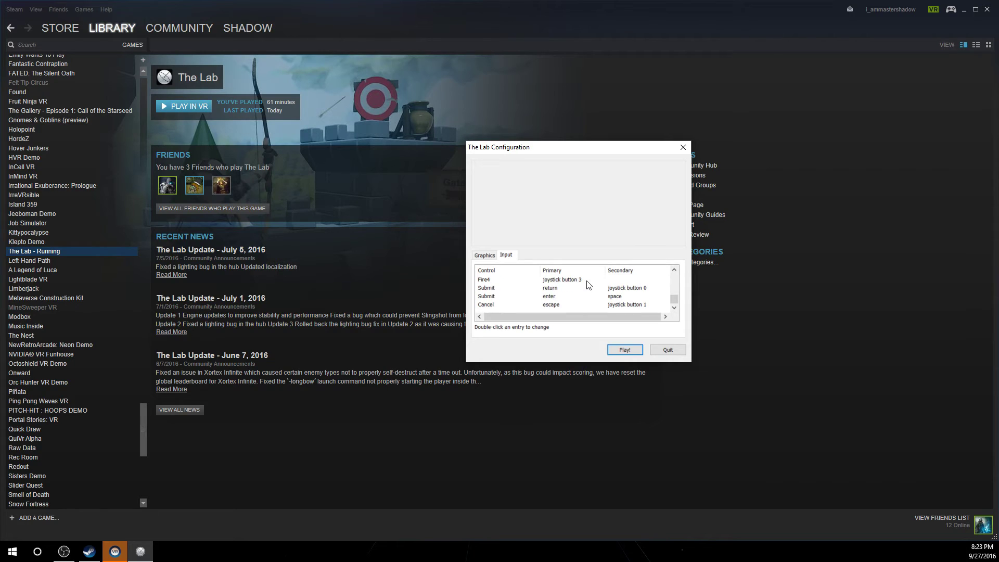
scroll(588, 285, "up", 5)
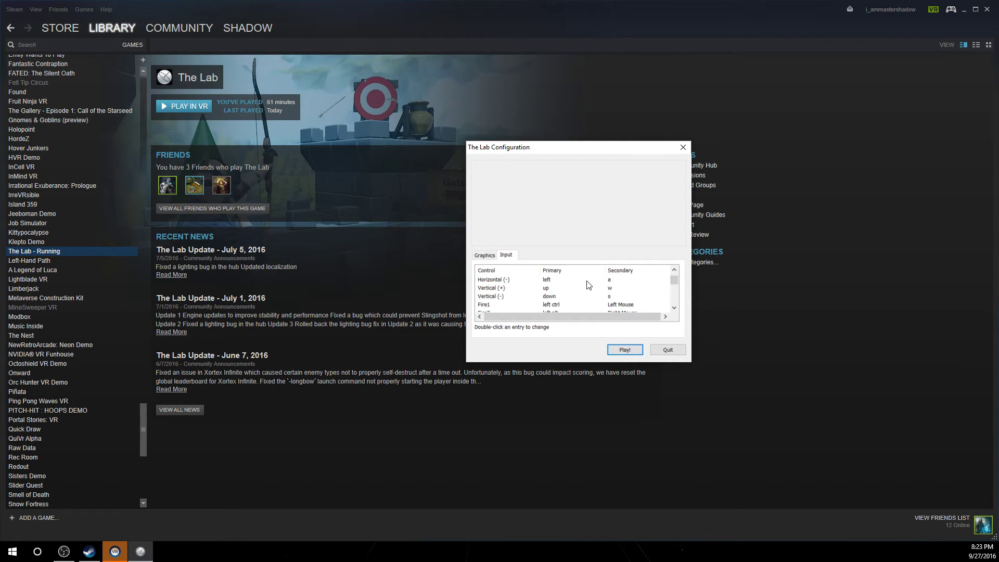
left_click(481, 254)
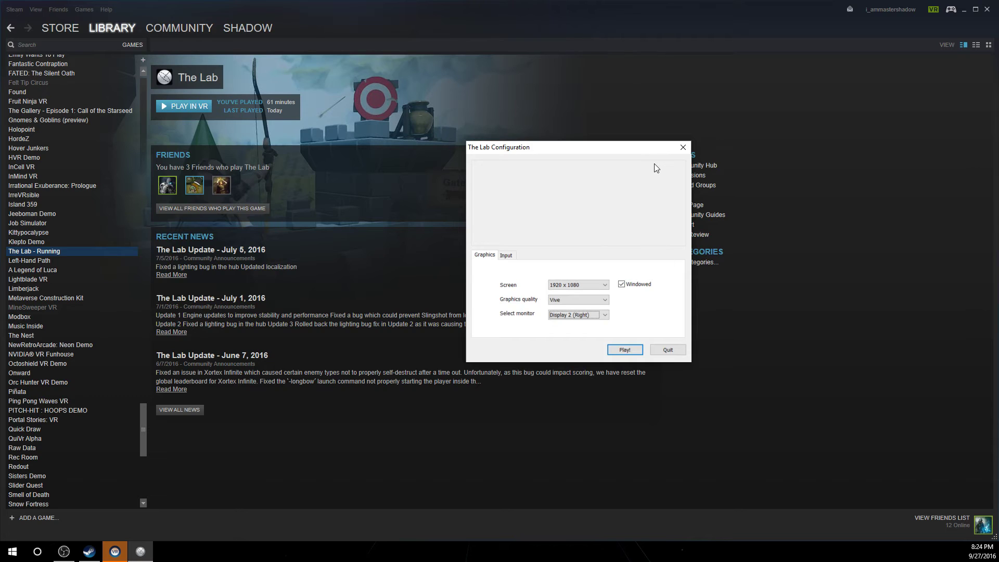
left_click(625, 350)
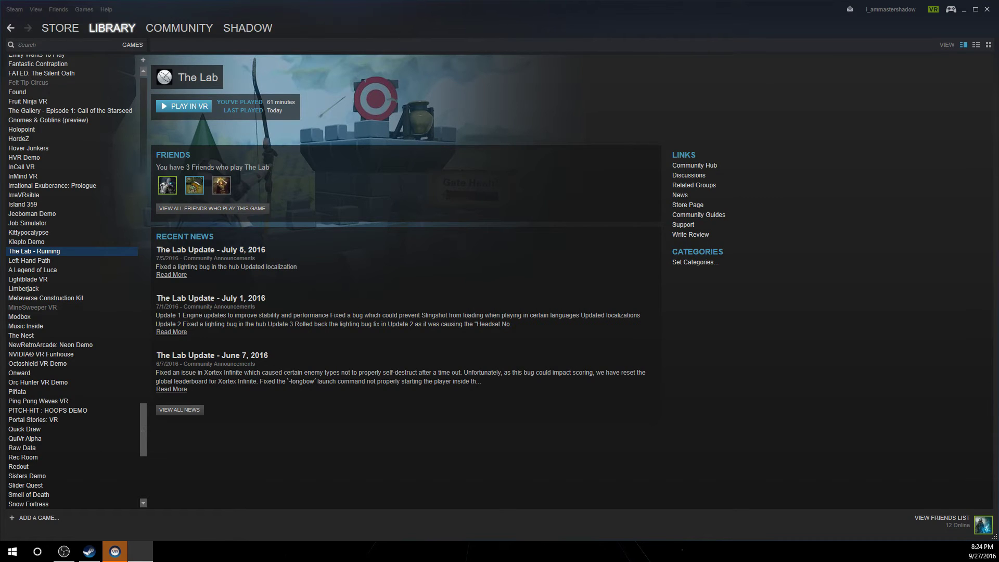